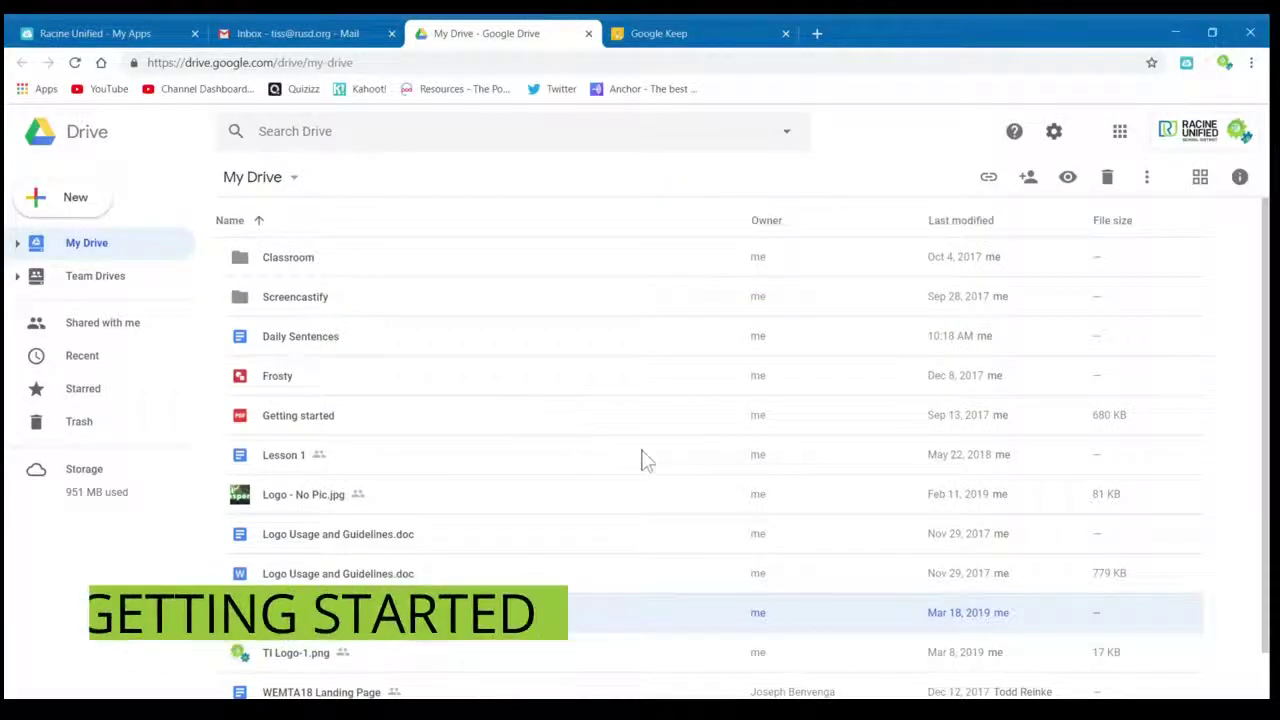
Create a new blank Google Docs document from Drive and name it "Oceans Hyperdoc".
left_click(64, 198)
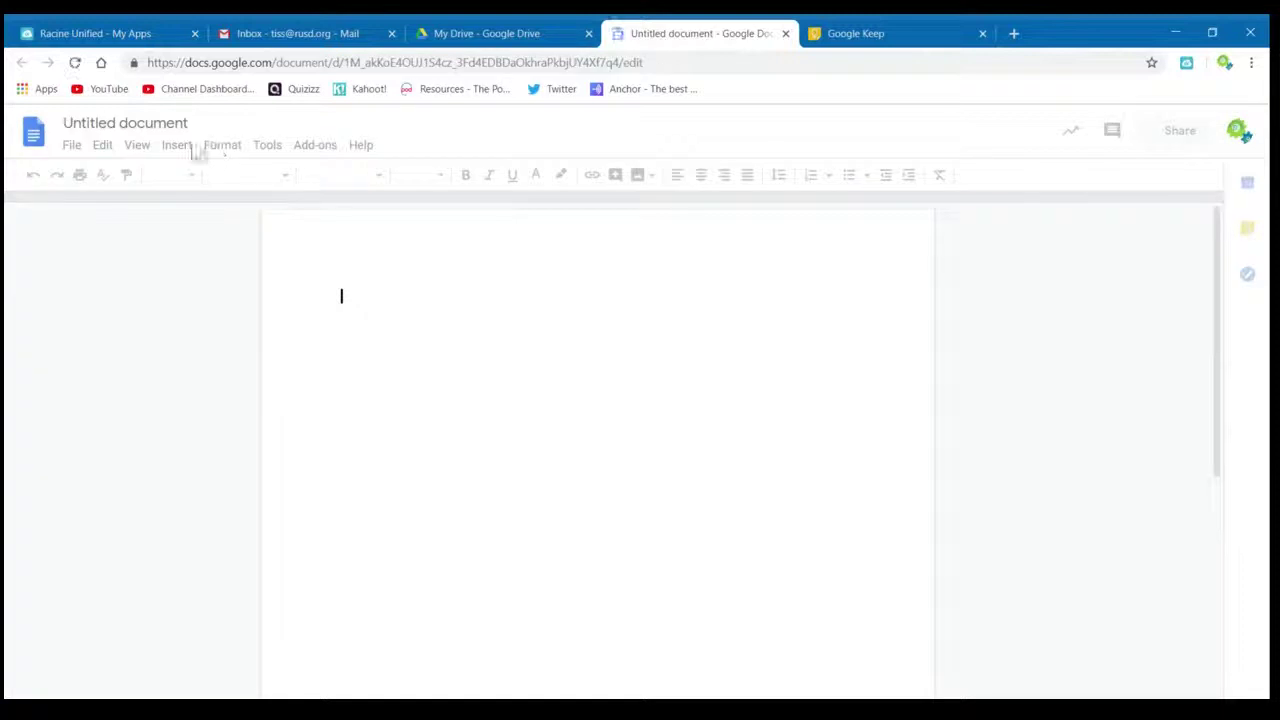
left_click(165, 123)
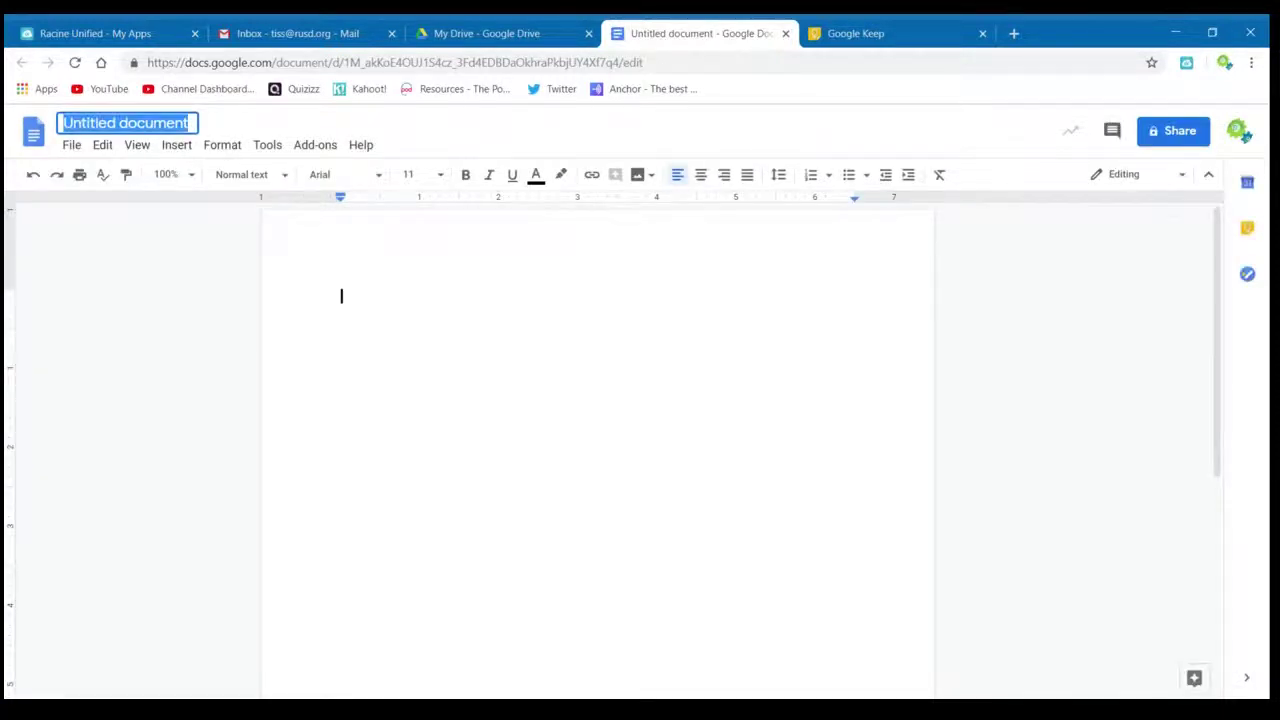
type("Oceans Hype")
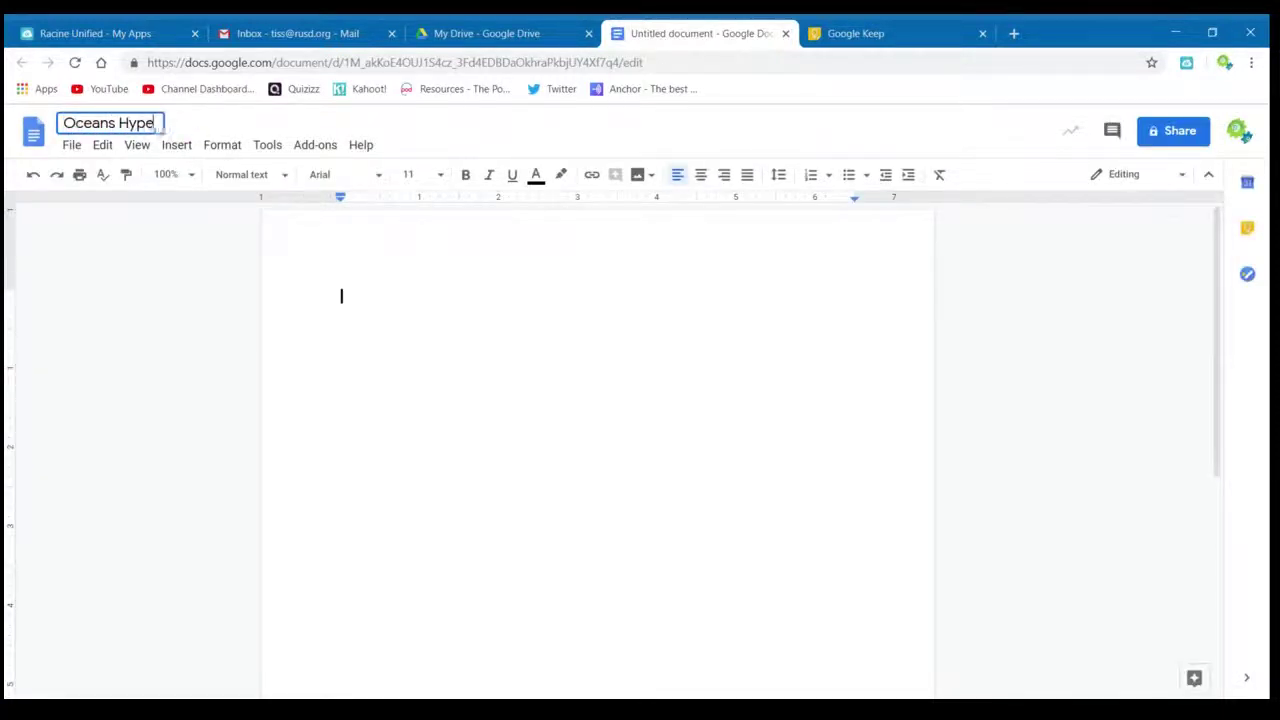
type("rdoc")
key("Return")
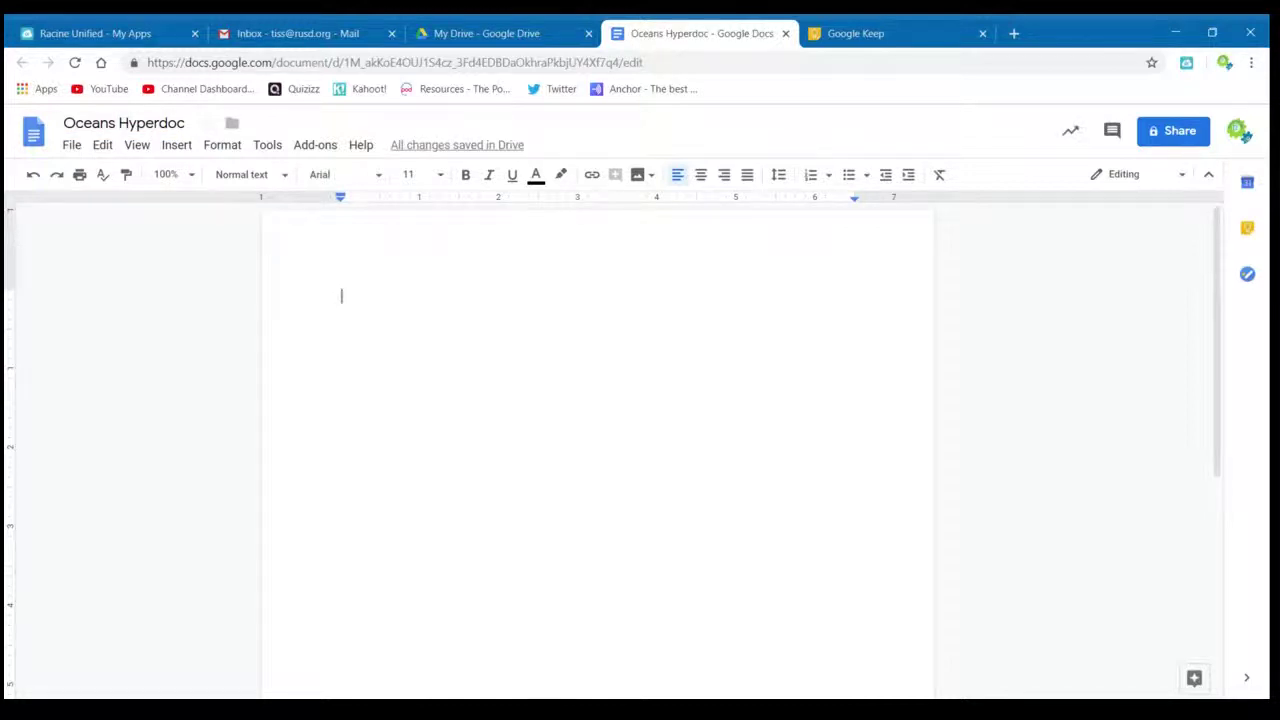
Leave a blank line at the start of the document and insert a table with 2 columns and 5 rows.
key("Return")
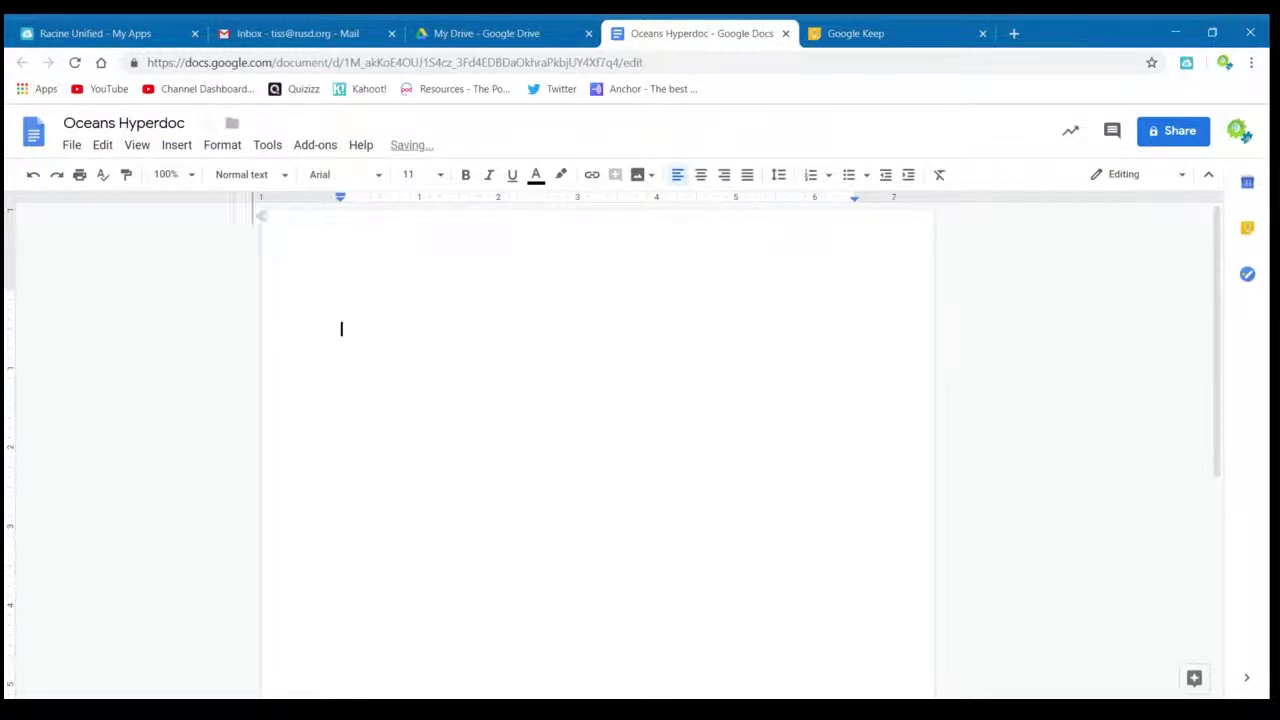
left_click(177, 146)
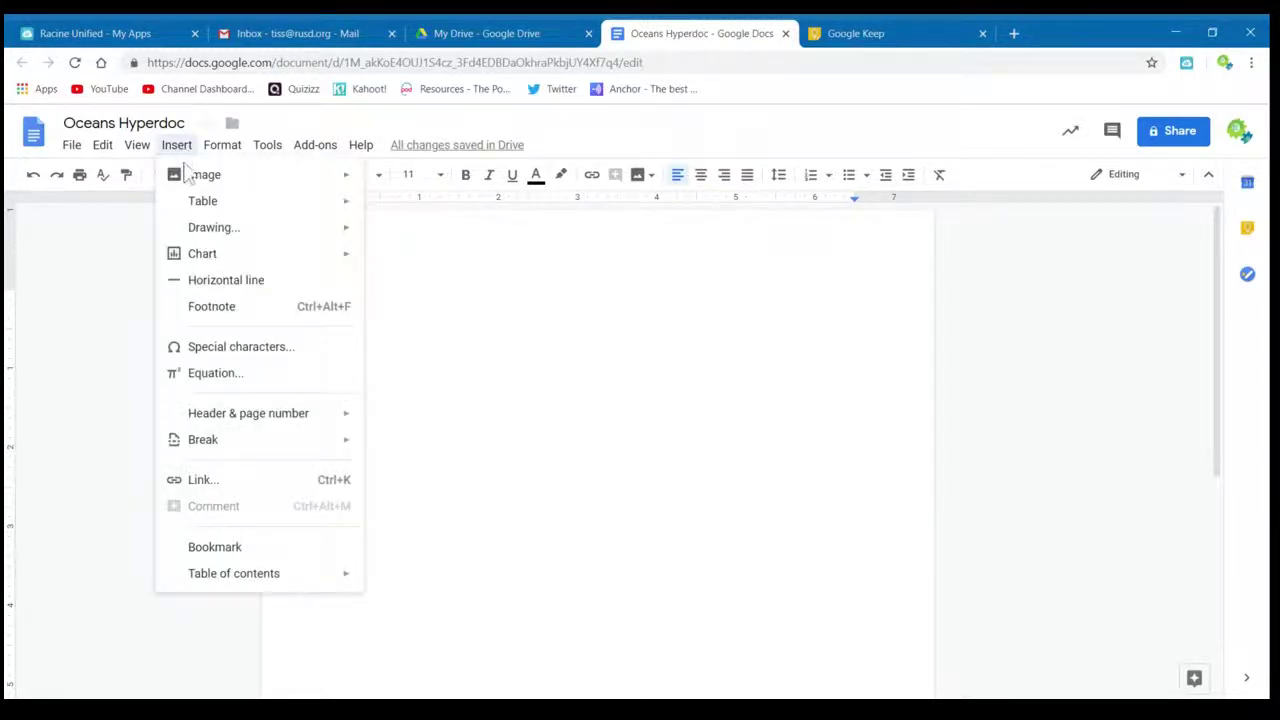
mouse_move(193, 205)
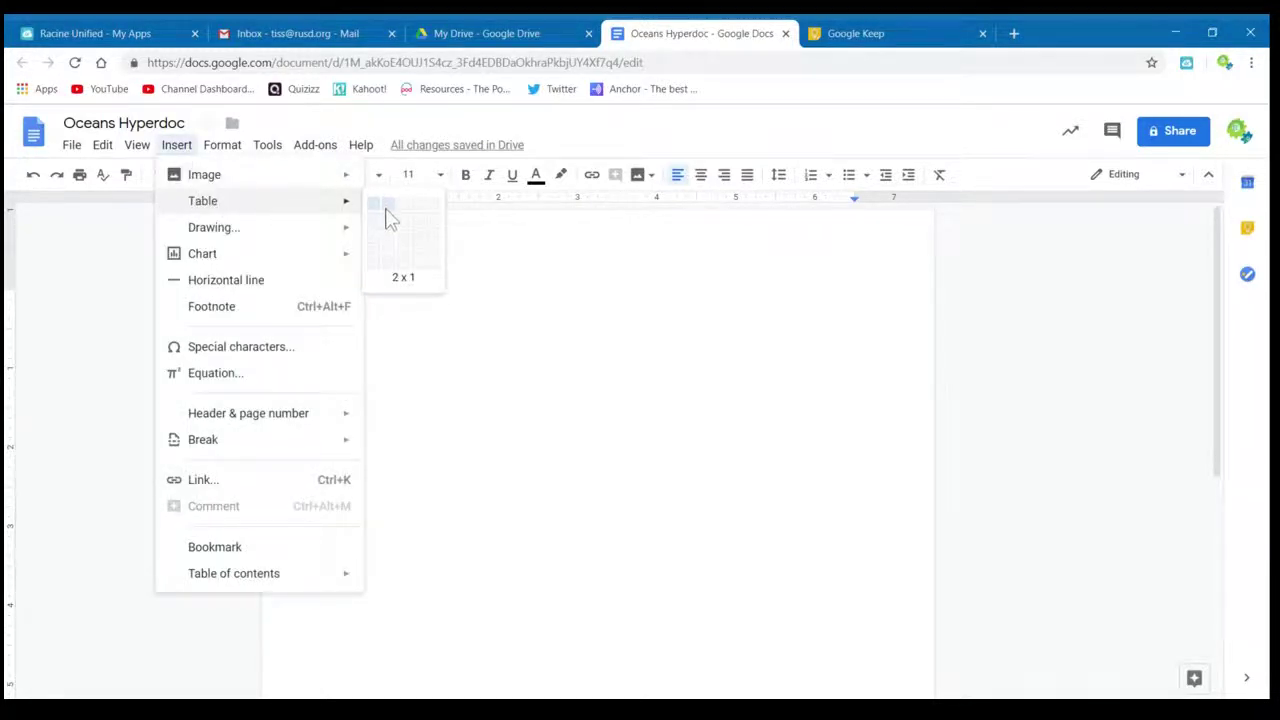
left_click(395, 279)
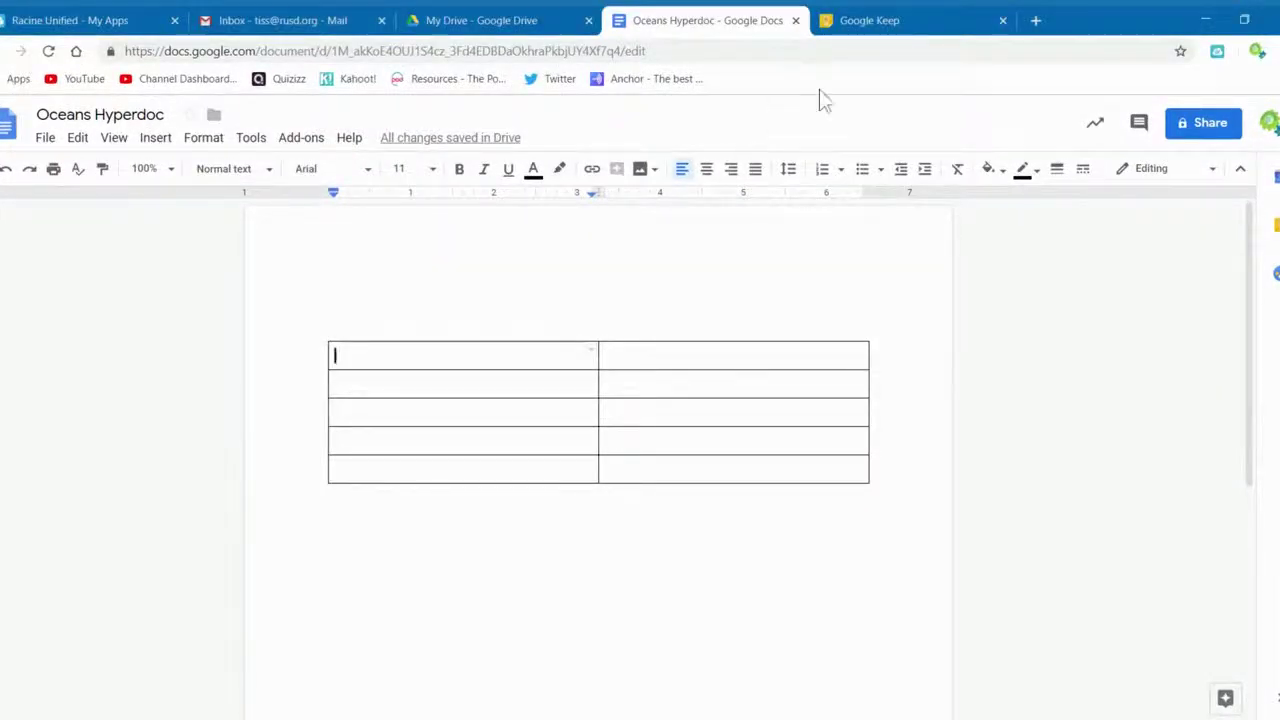
Check the first task in the Google Keep note, and enter "Name the 5 Oceans by reading from this site." in the document table's first cell.
left_click(850, 30)
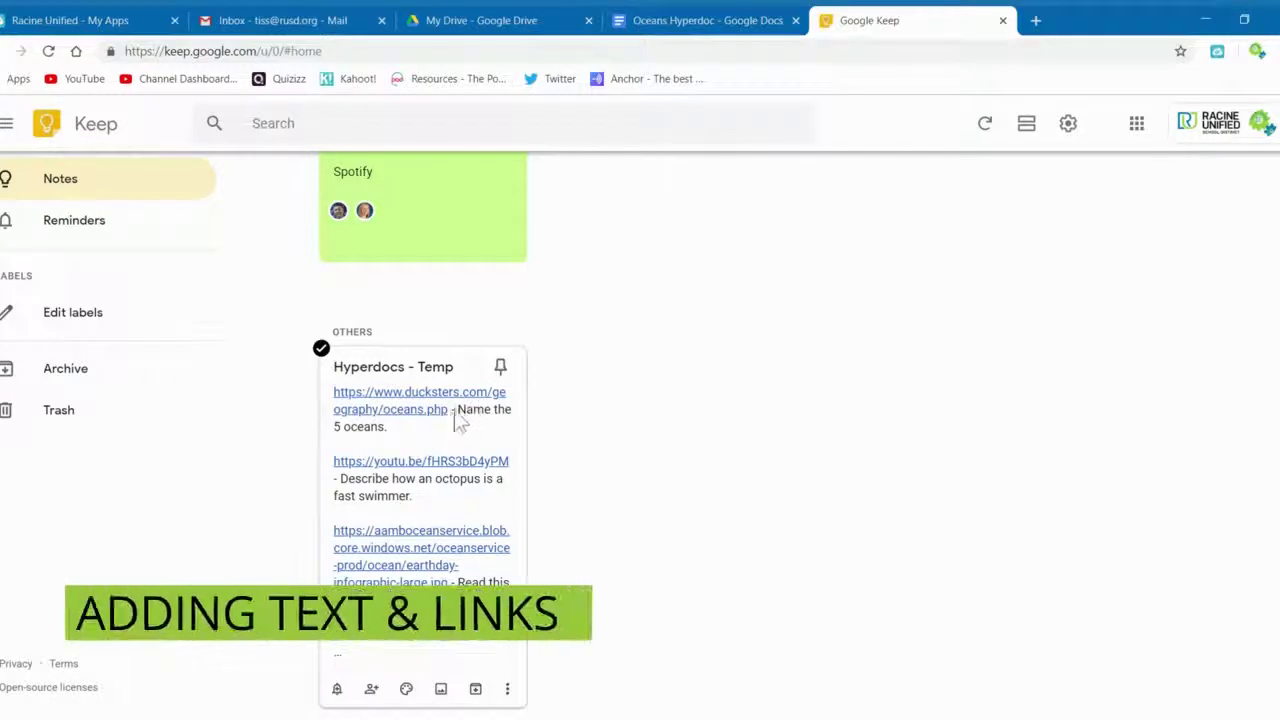
left_click_drag(454, 409, 431, 405)
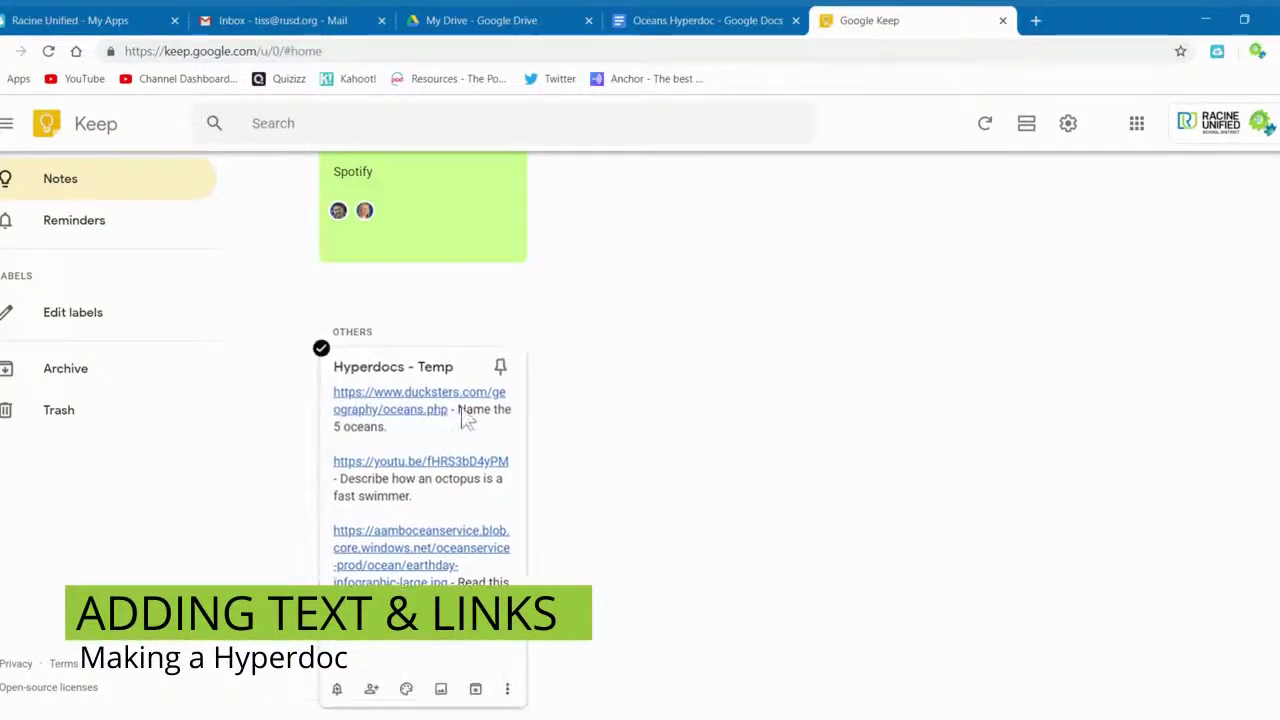
left_click(700, 20)
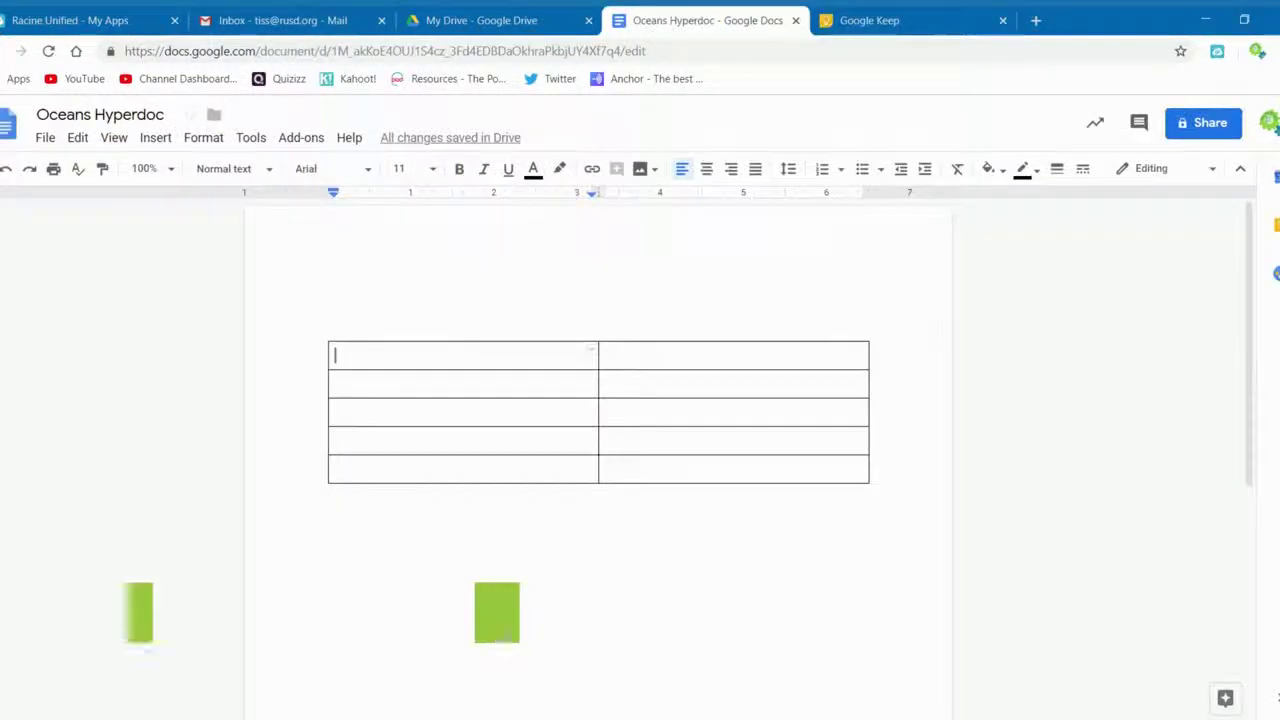
type("Name th")
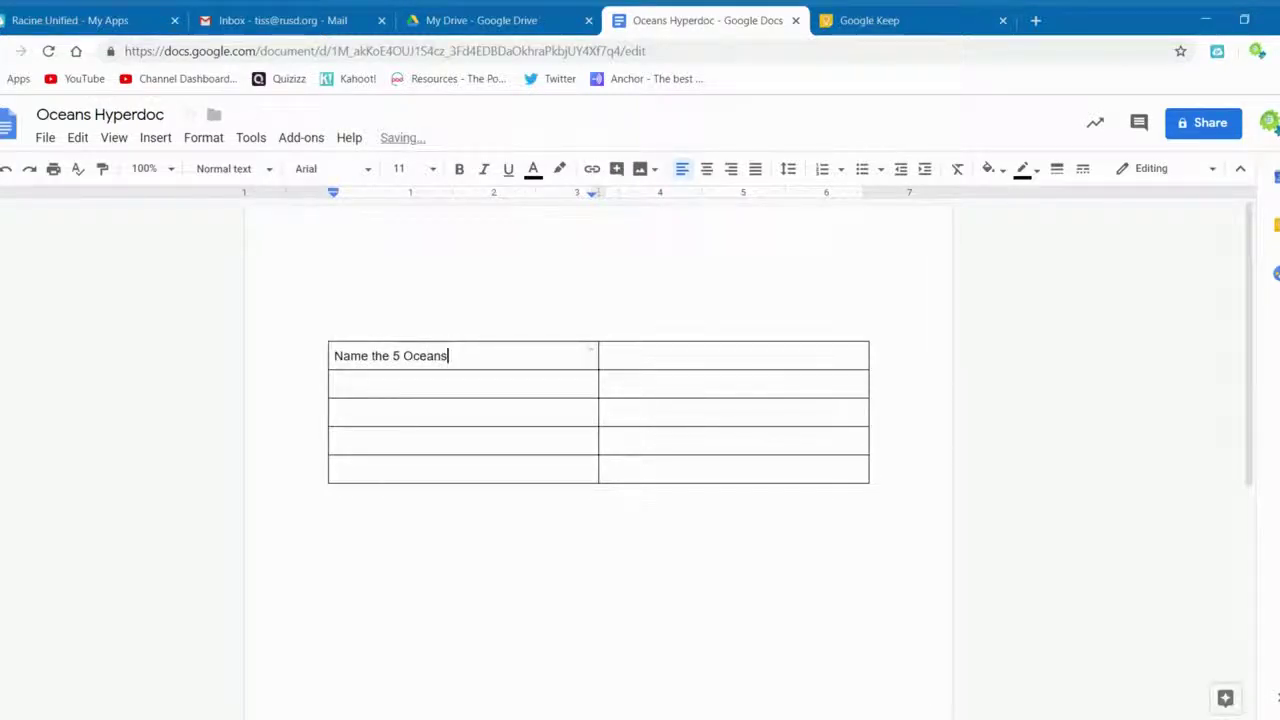
type("e 5 Oceans")
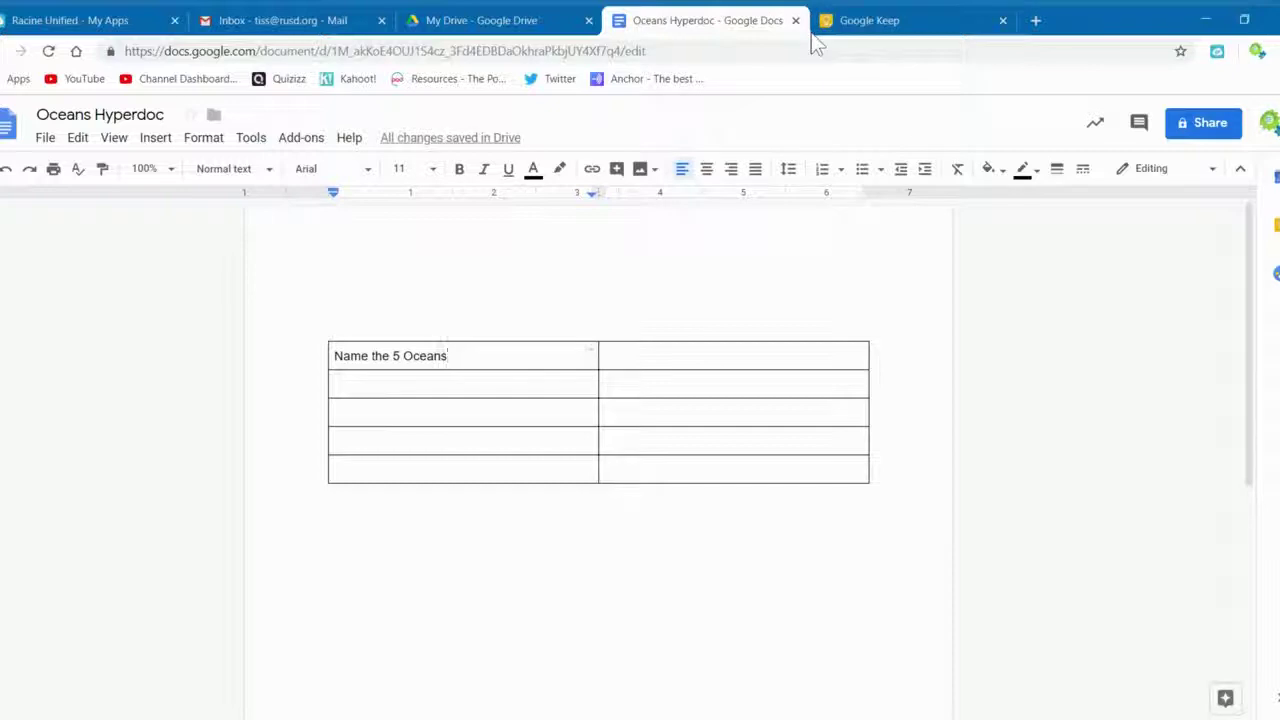
type(" by r")
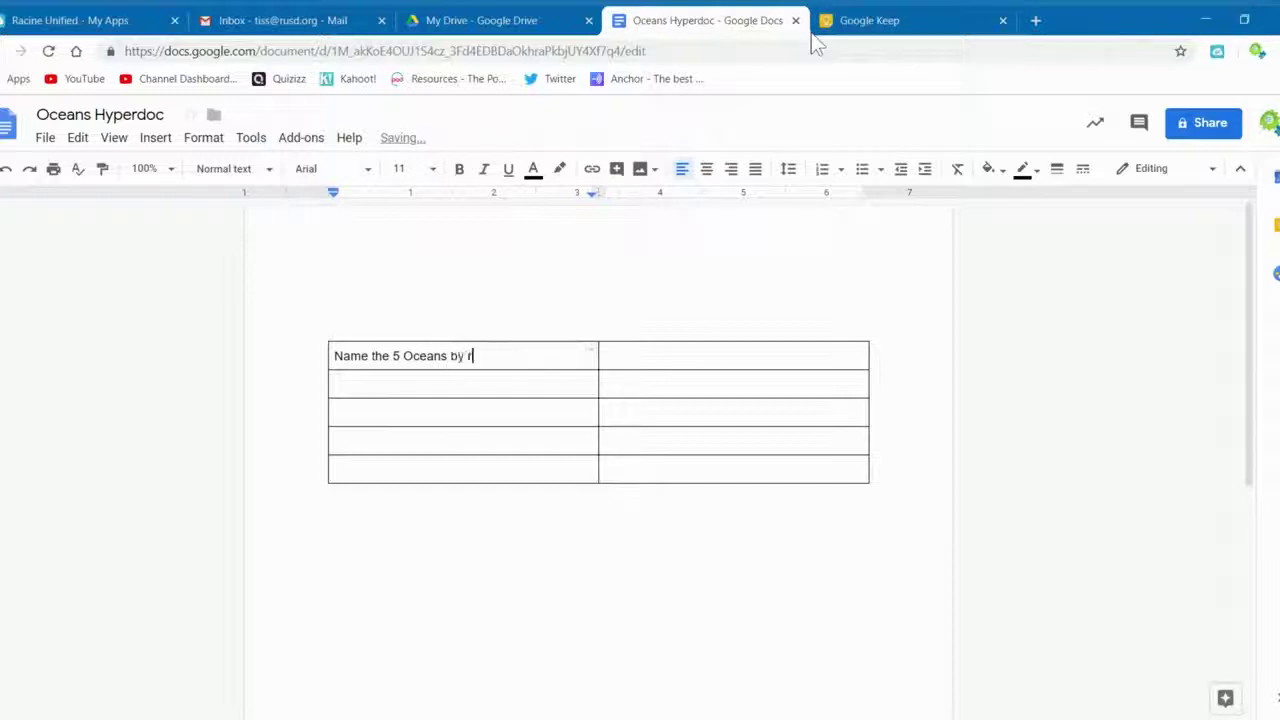
type("eading from this site.")
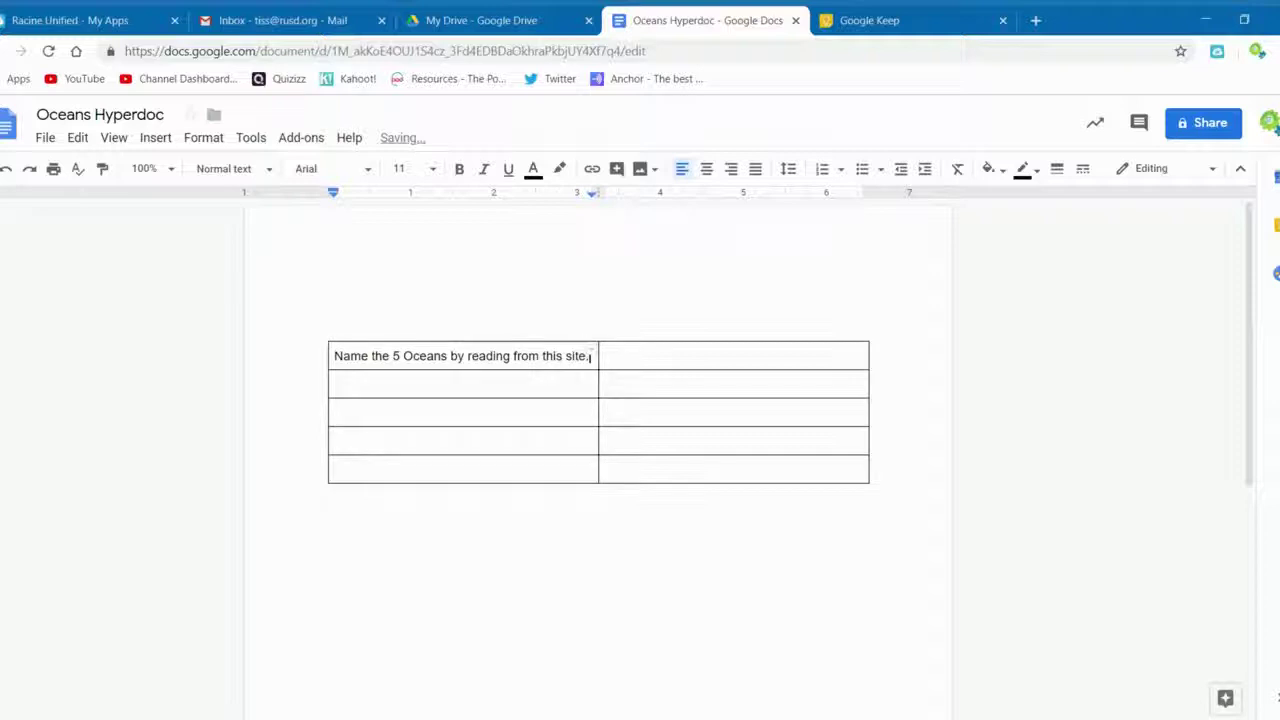
Copy the ducksters.com/geography/oceans.php address from the Google Keep note and link the words "reading from this site" to it in the document.
left_click(943, 20)
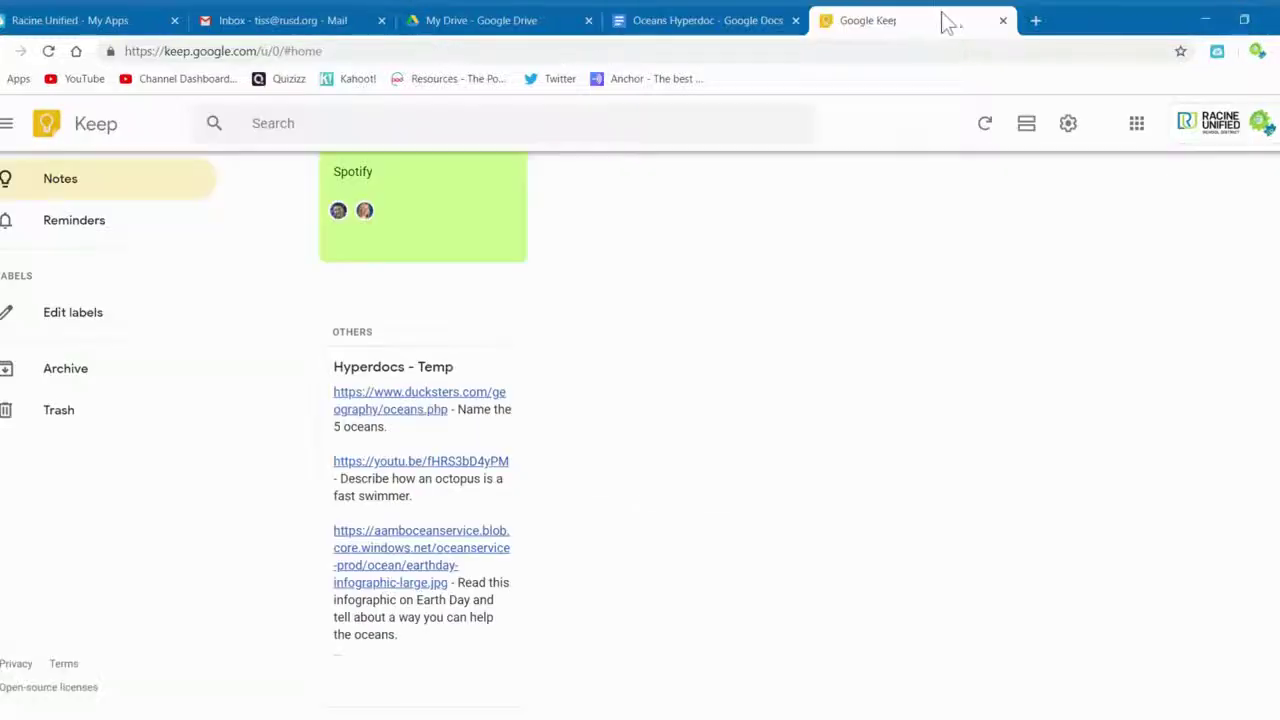
left_click(421, 403)
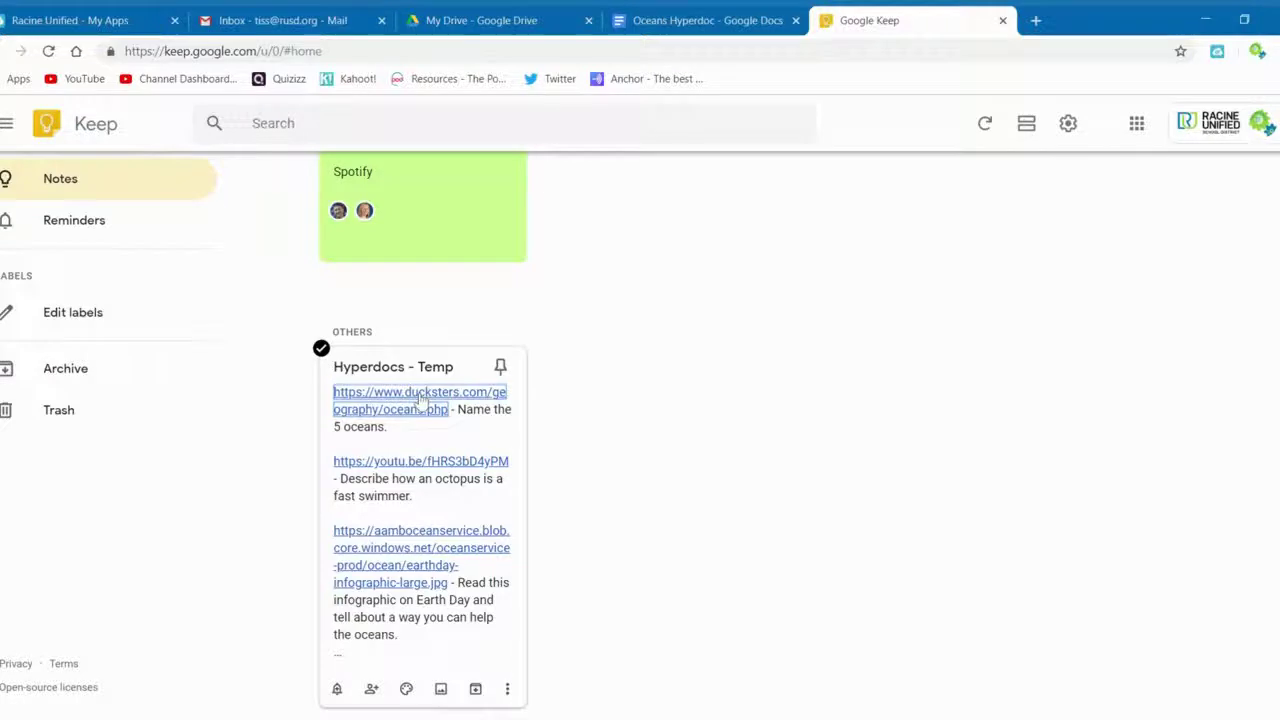
left_click(680, 20)
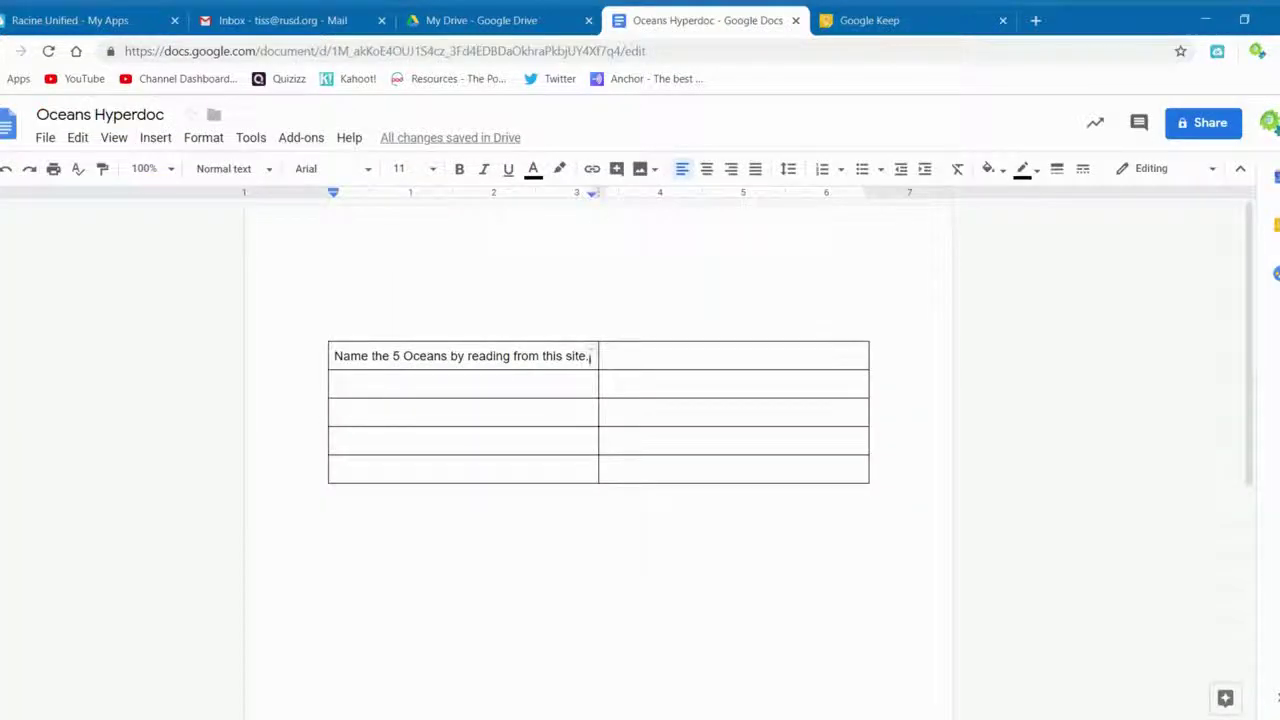
left_click_drag(467, 356, 588, 356)
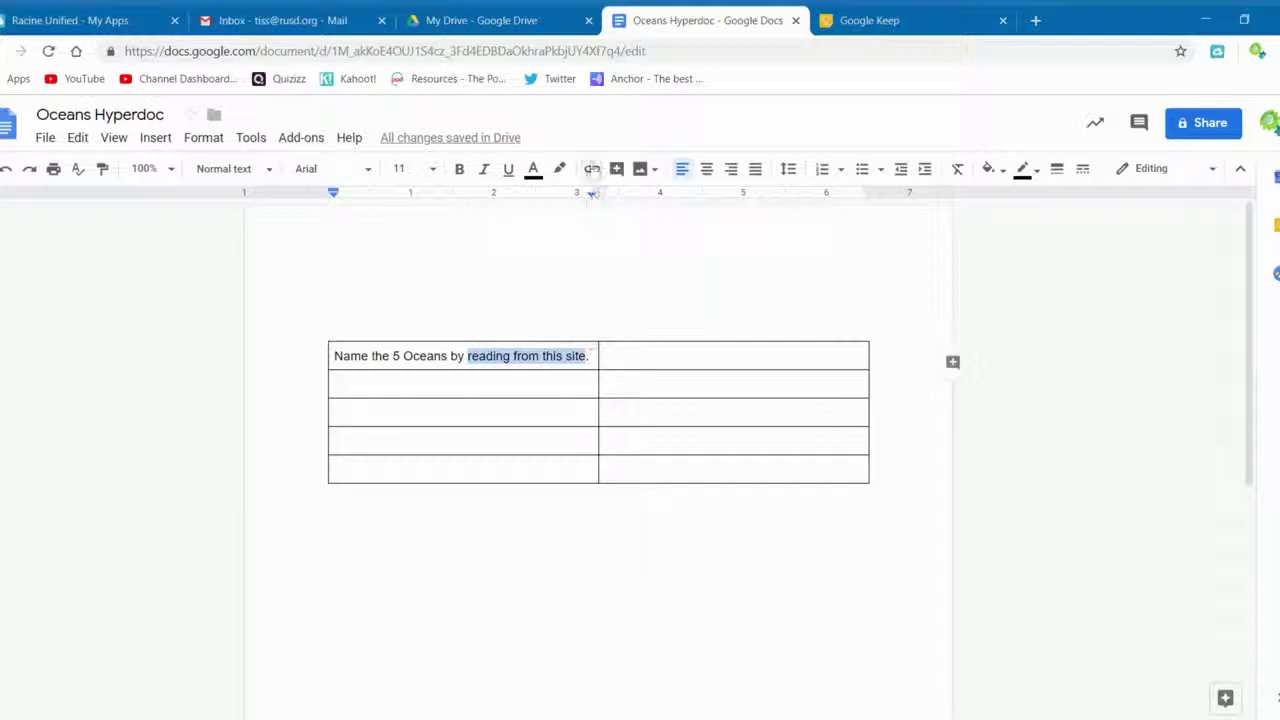
left_click(592, 168)
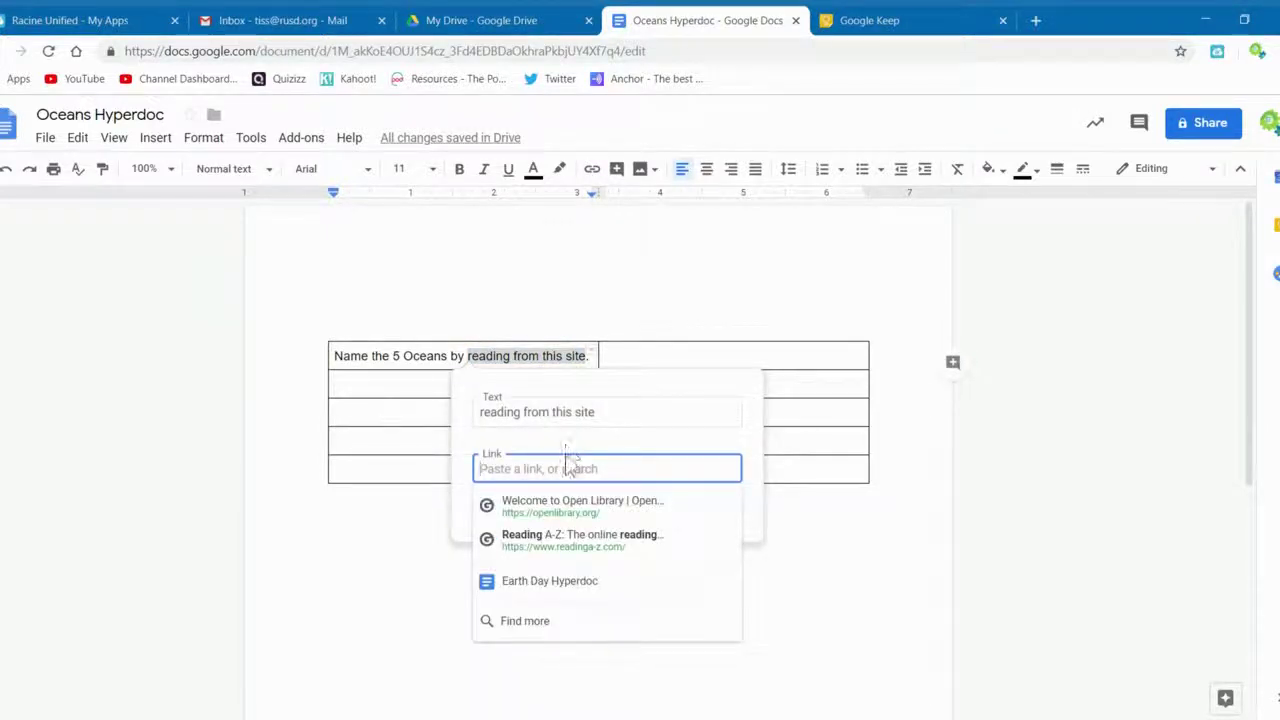
type("https://www.ducksters.com/geography/oceans.php")
left_click(685, 518)
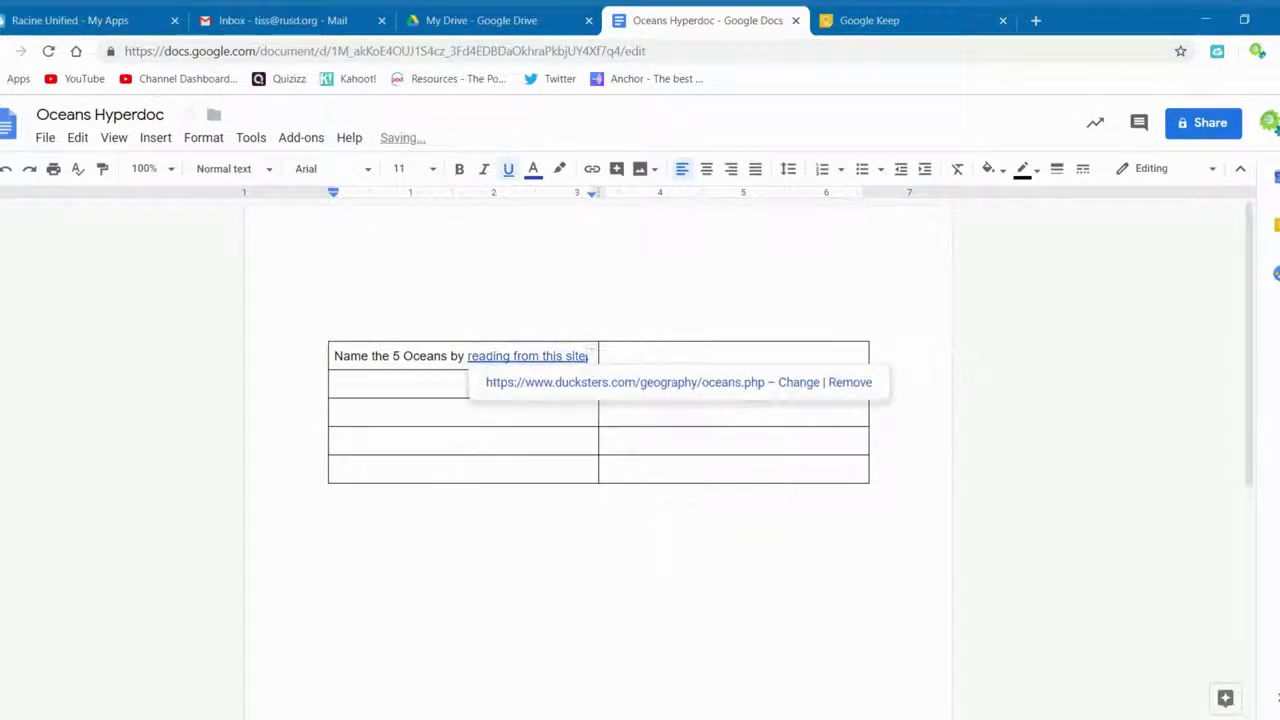
left_click(605, 355)
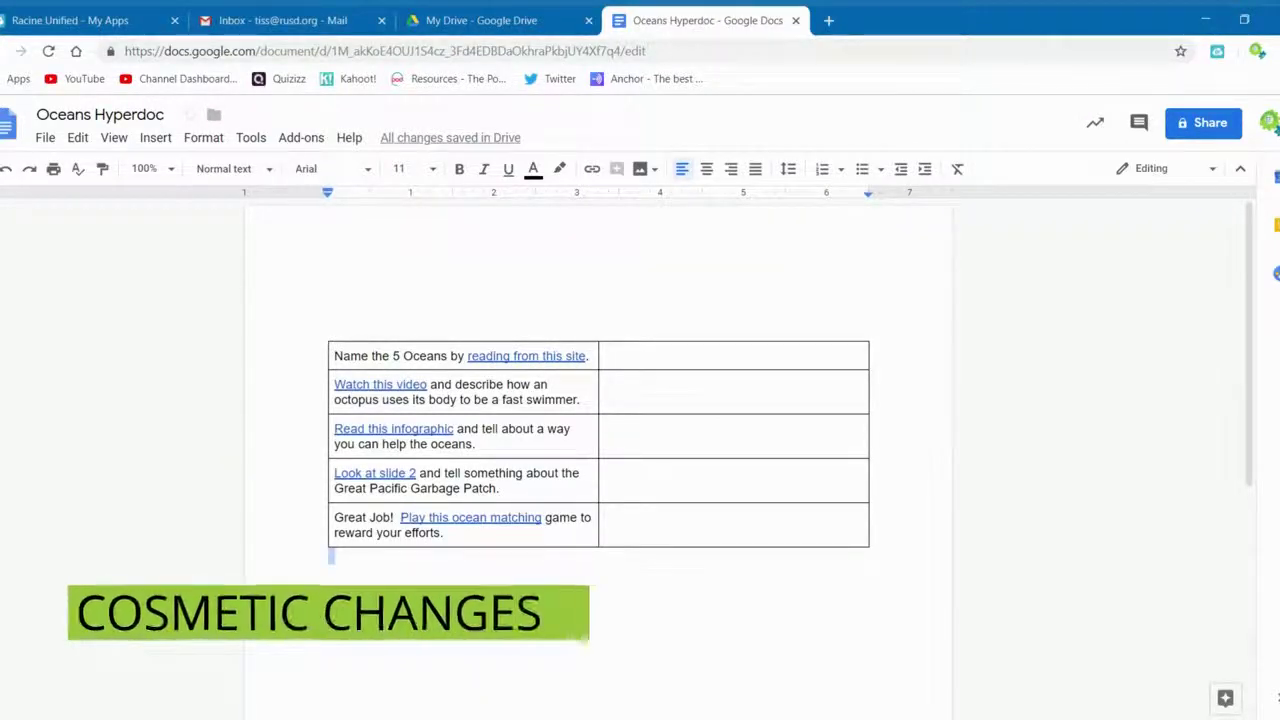
Fill all cells of the table with a light blue background colour.
left_click_drag(334, 356, 730, 522)
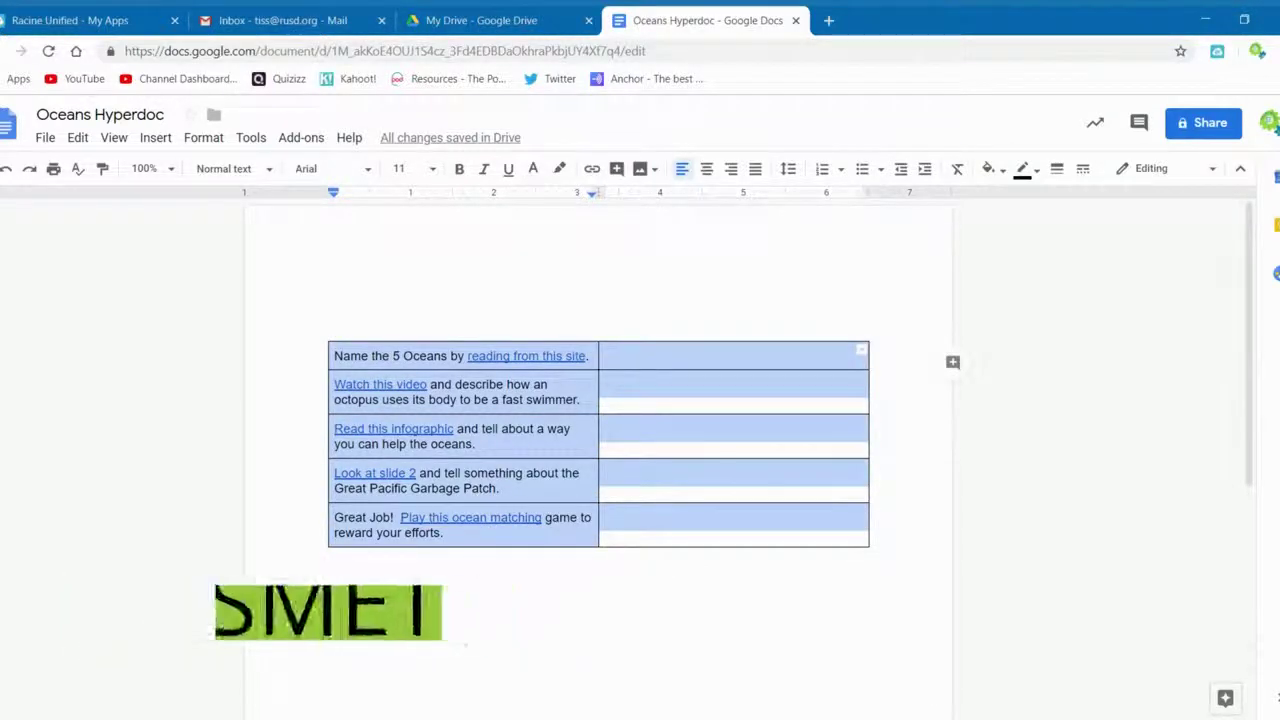
left_click(992, 170)
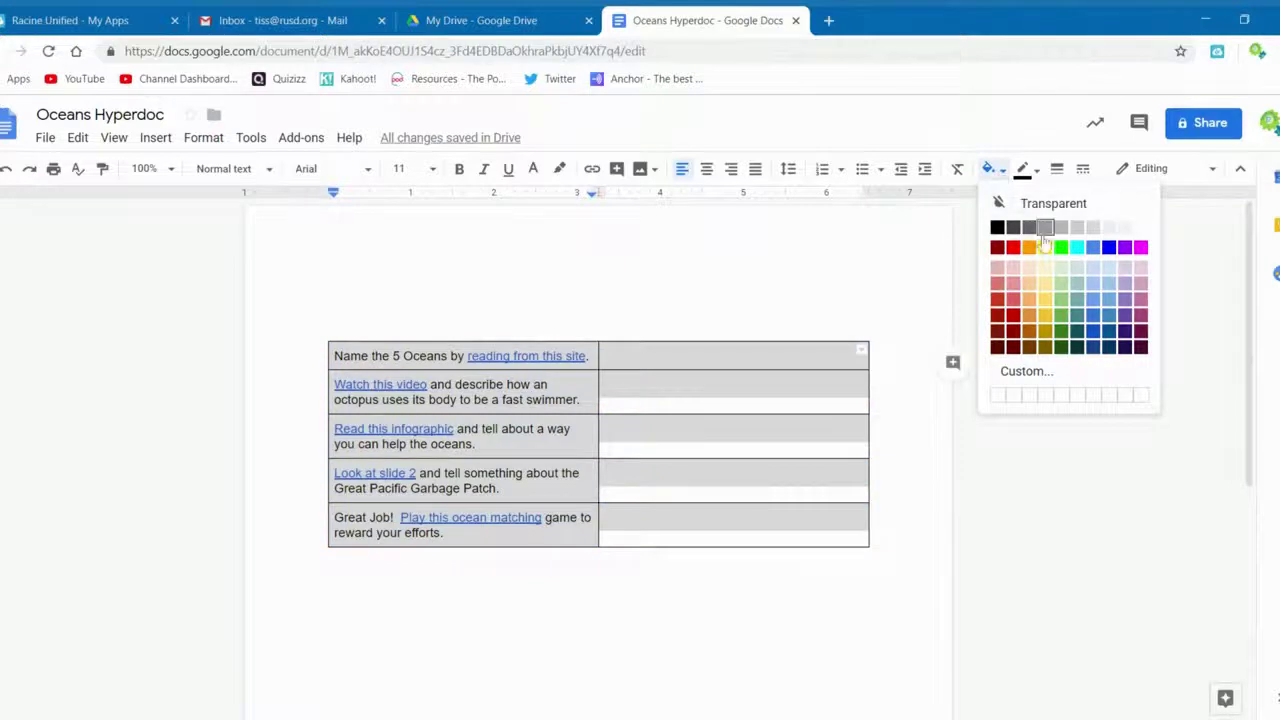
left_click(1093, 268)
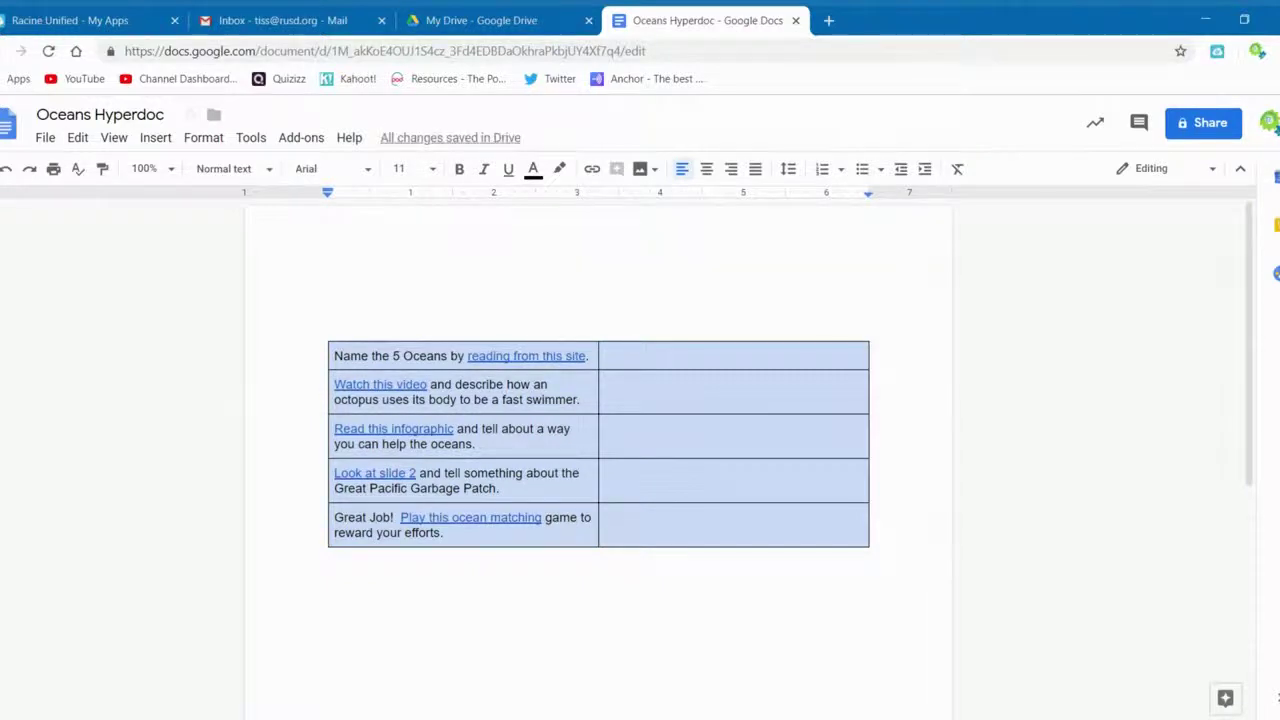
Set the text in the table's task column to the Comfortaa font at size 18.
left_click_drag(334, 356, 560, 525)
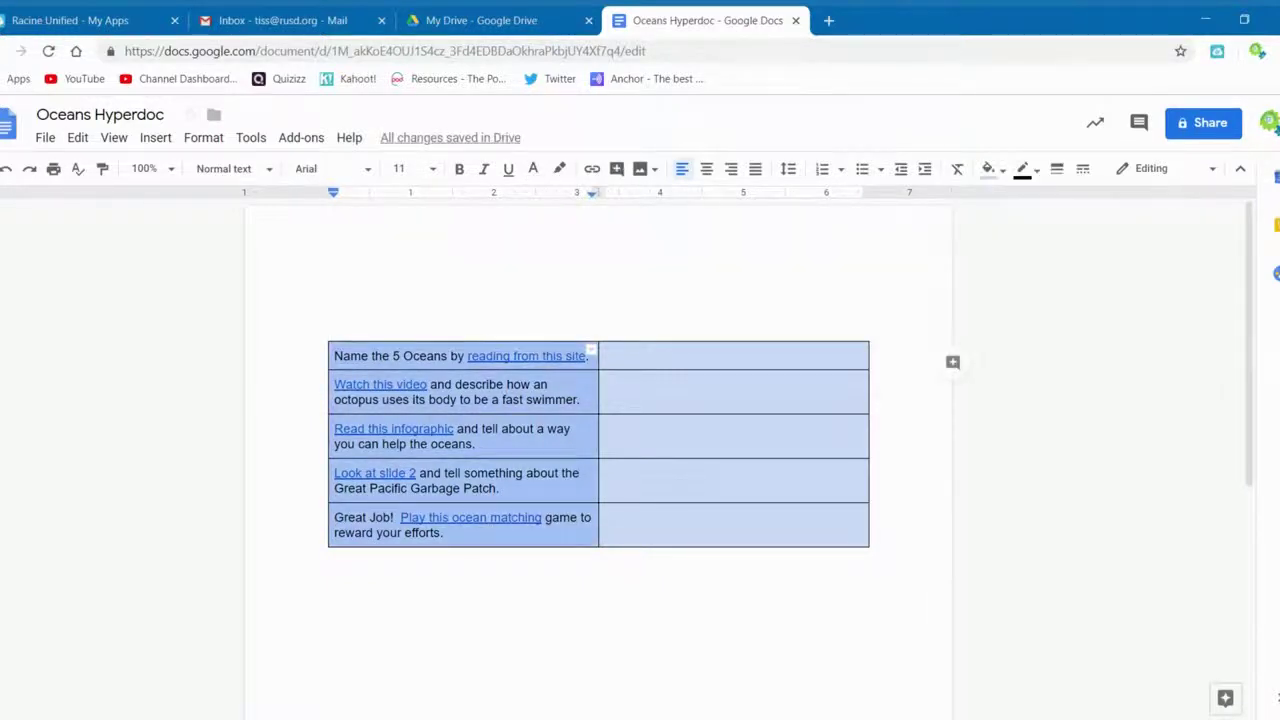
left_click(370, 170)
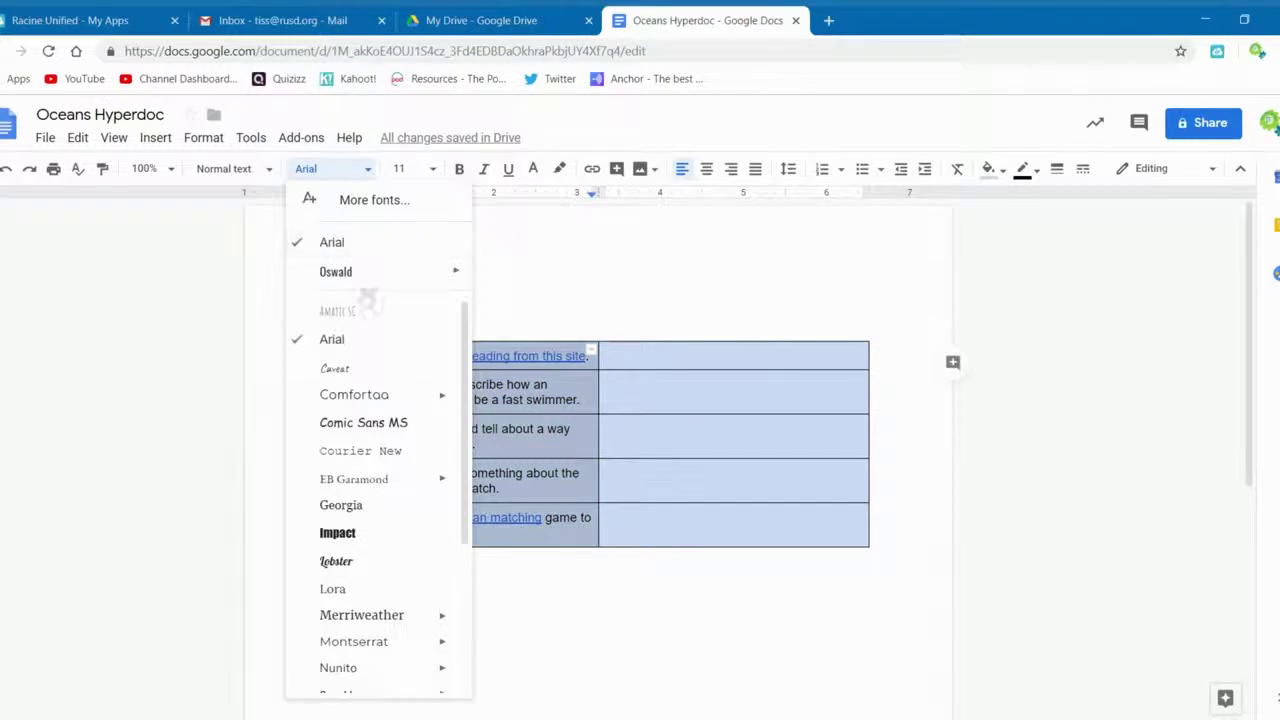
left_click(388, 400)
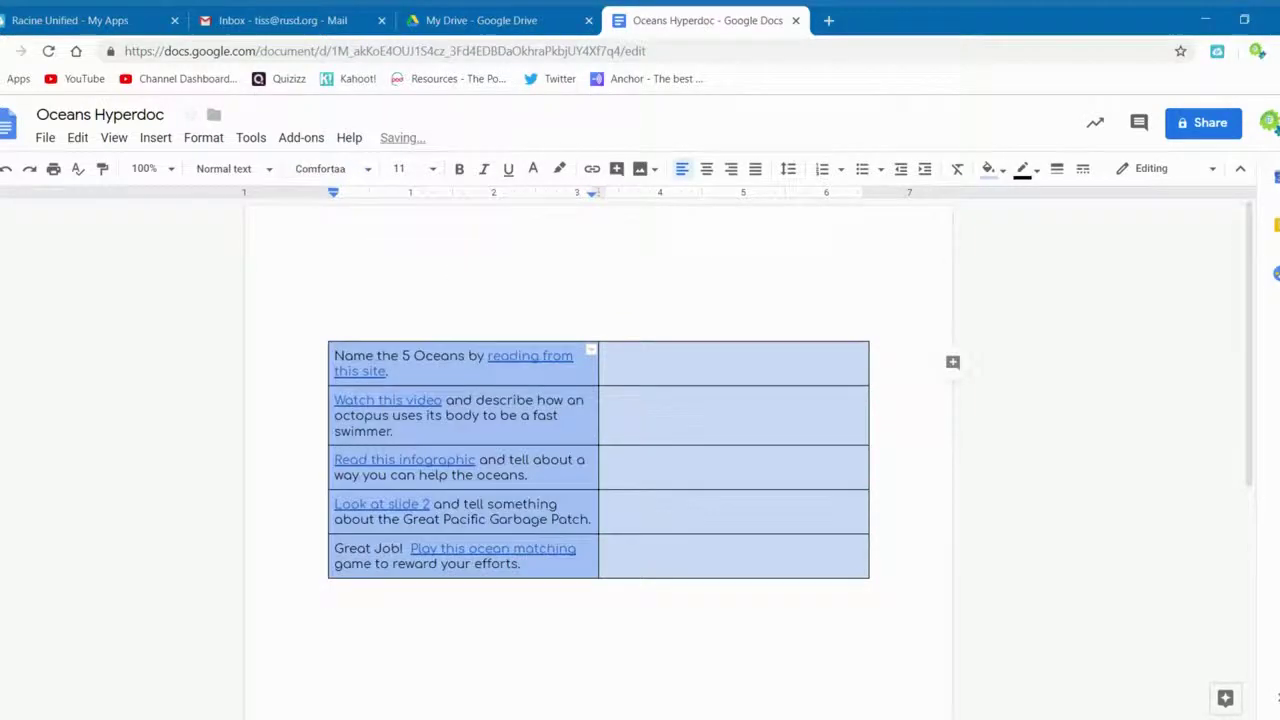
left_click(429, 169)
left_click(404, 367)
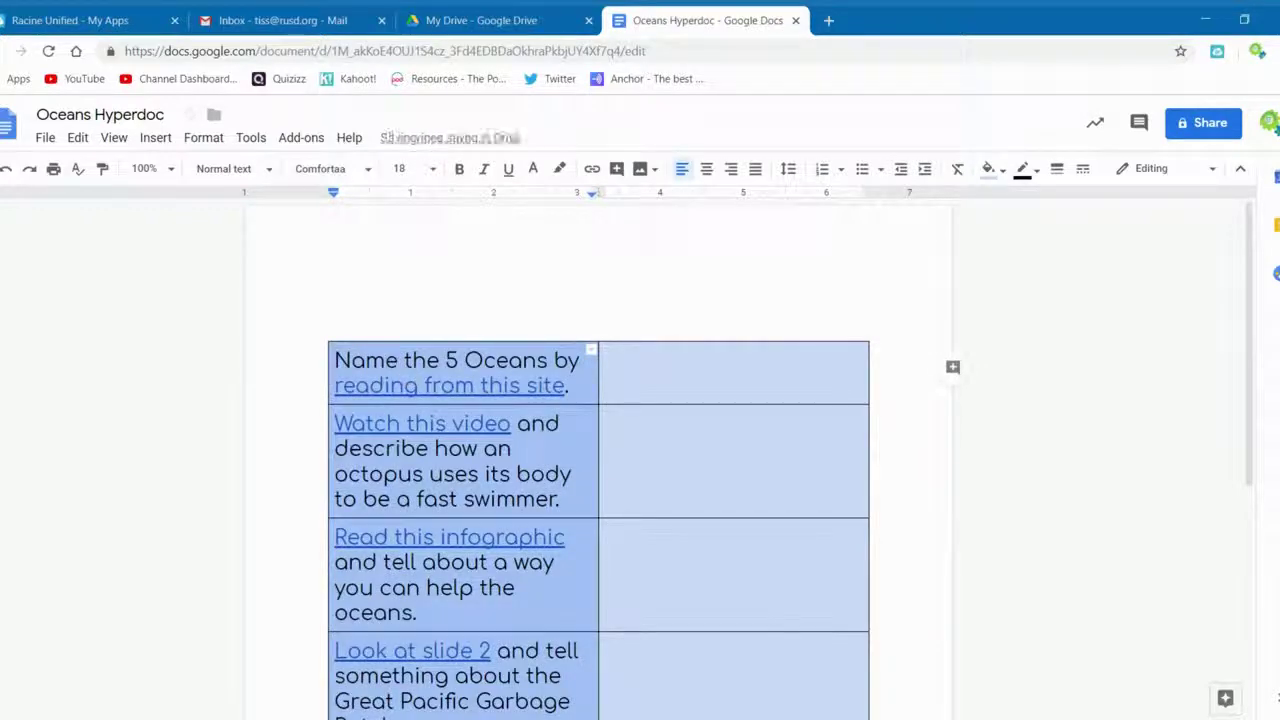
Increase the height of the table's first row to about that of the second row.
left_click_drag(463, 342, 463, 287)
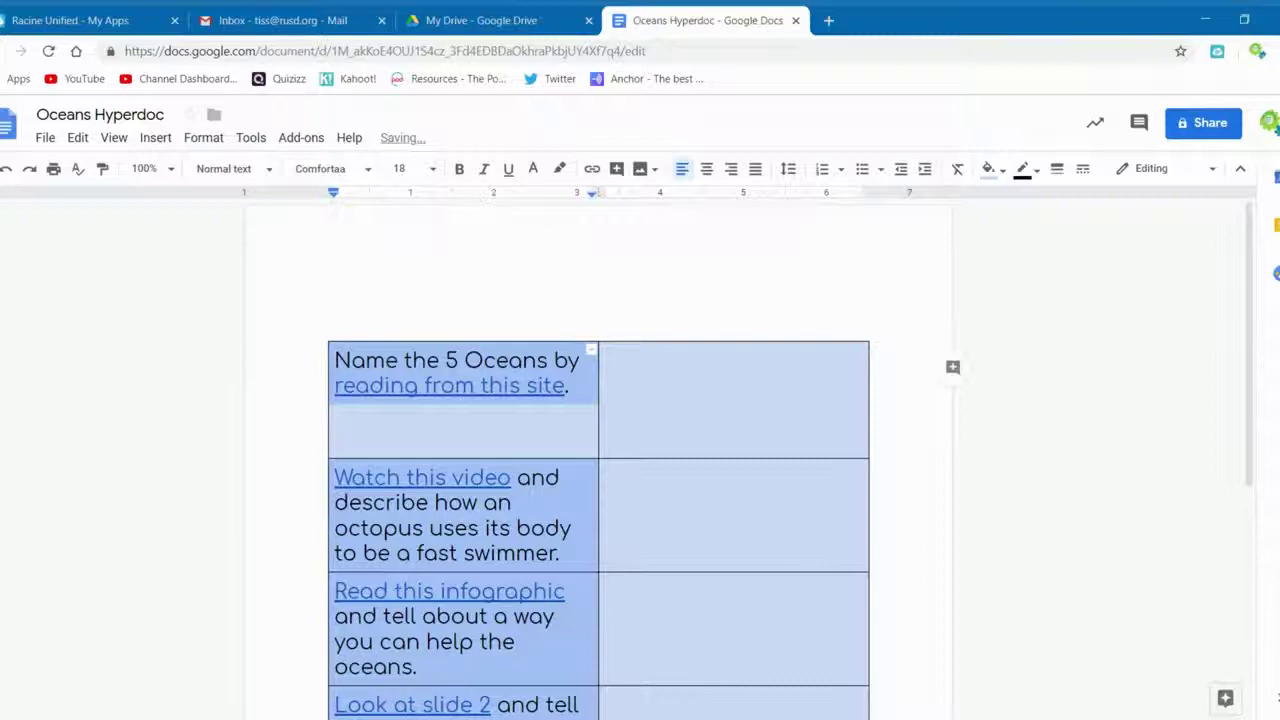
scroll(598, 444, "down", 2)
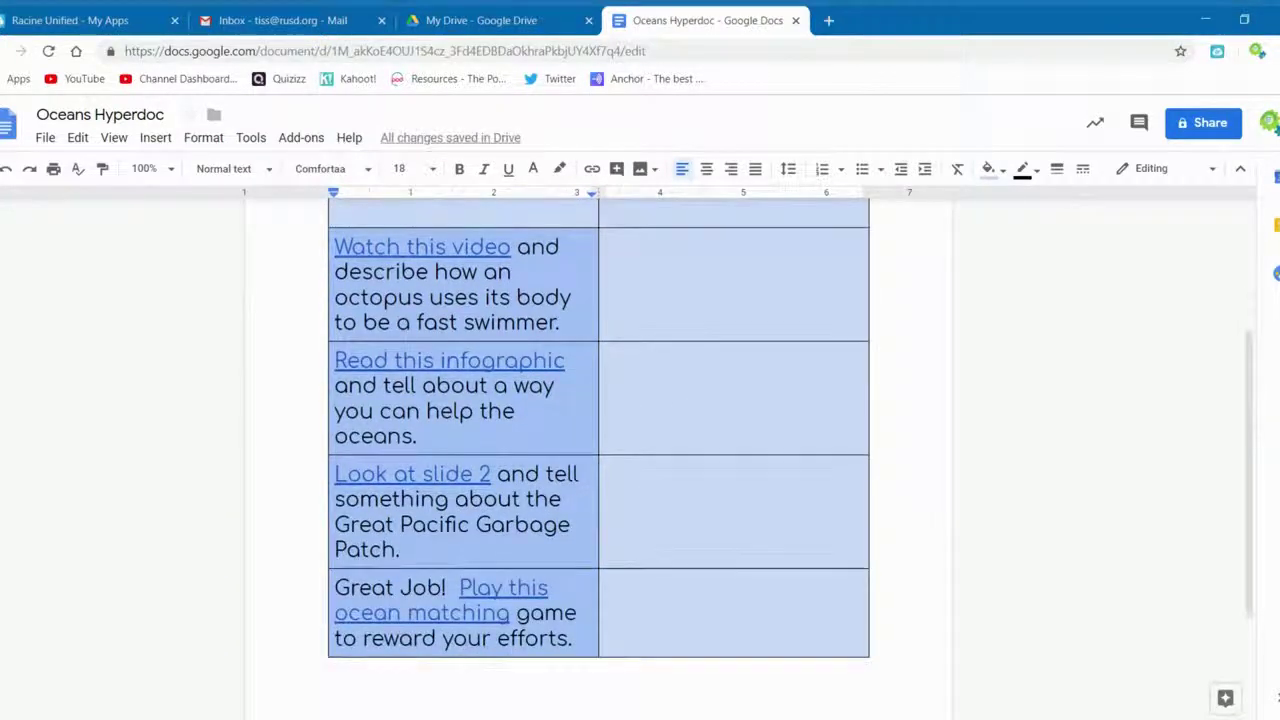
scroll(598, 444, "up", 2)
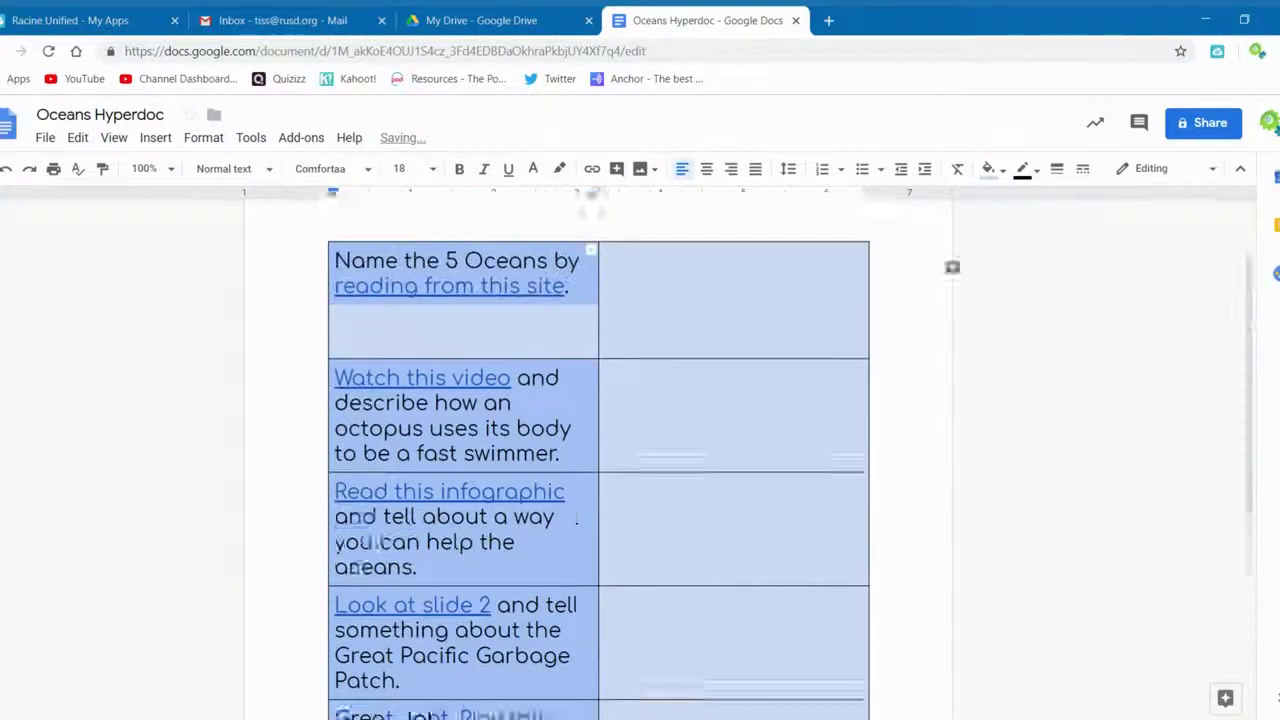
Add the instruction "Complete all 5 steps below as part of our study on oceans." on the blank line above the table.
left_click(329, 297)
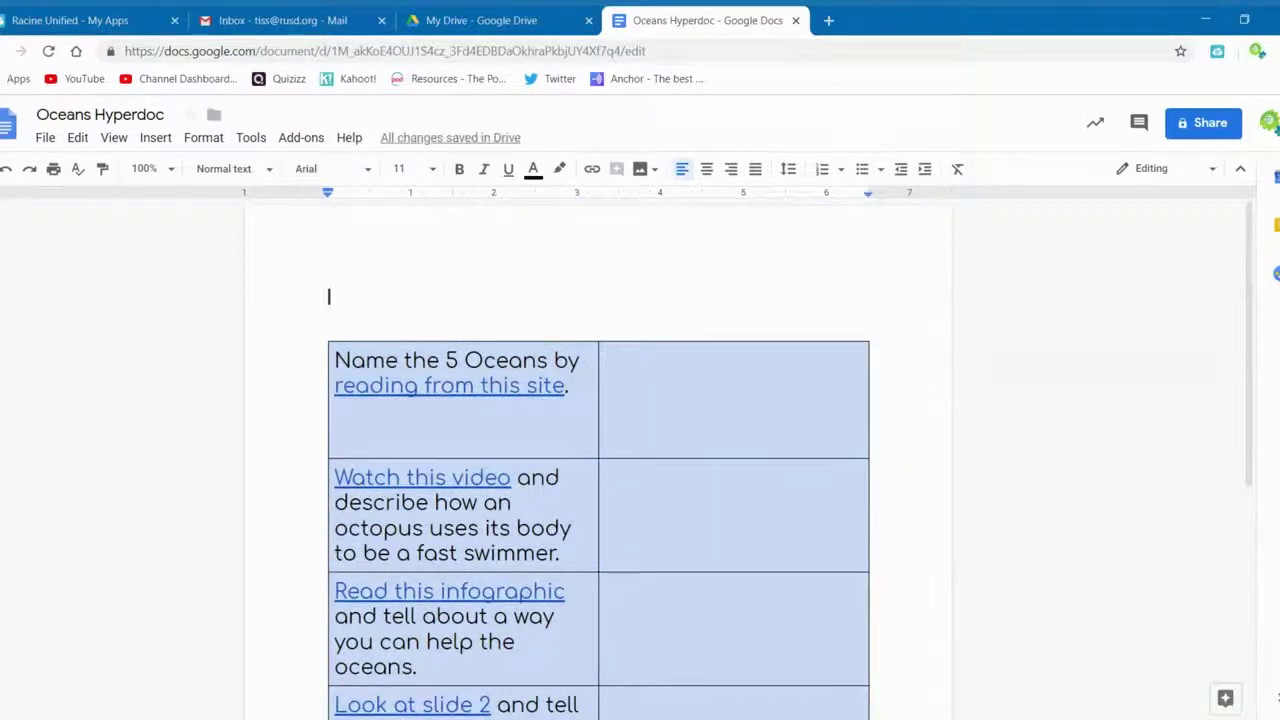
type("cop")
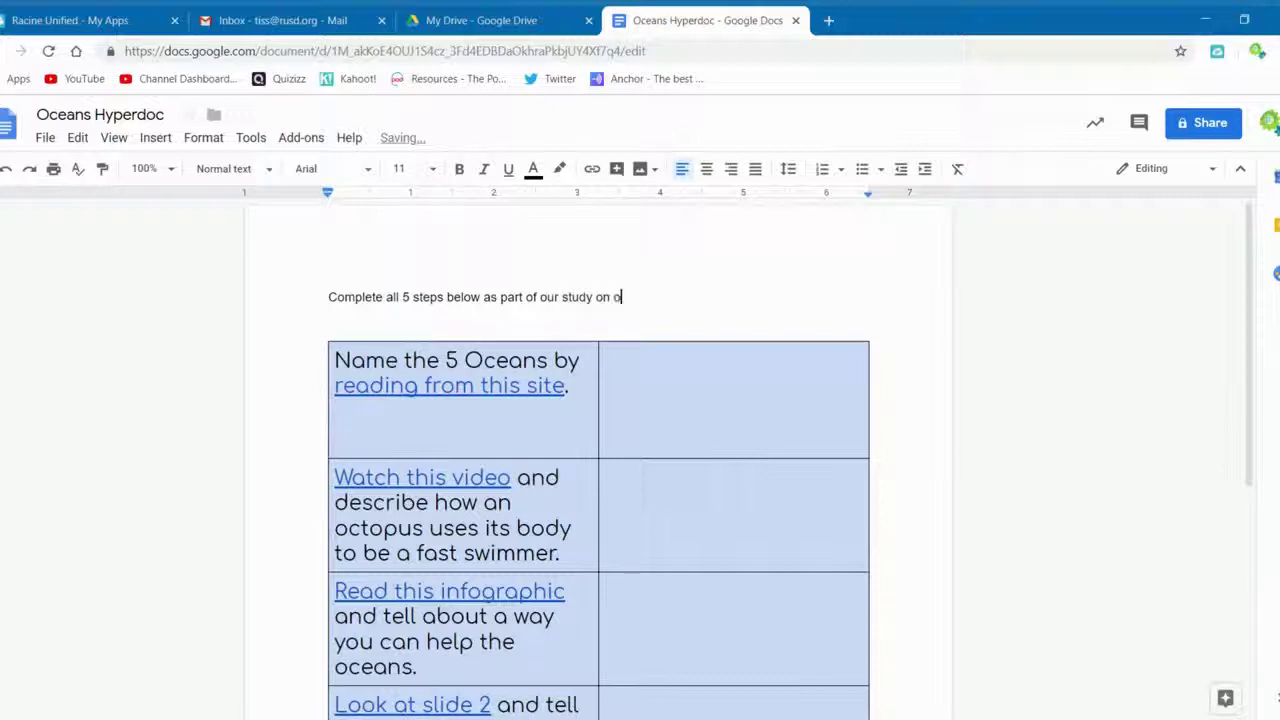
type("ceans.")
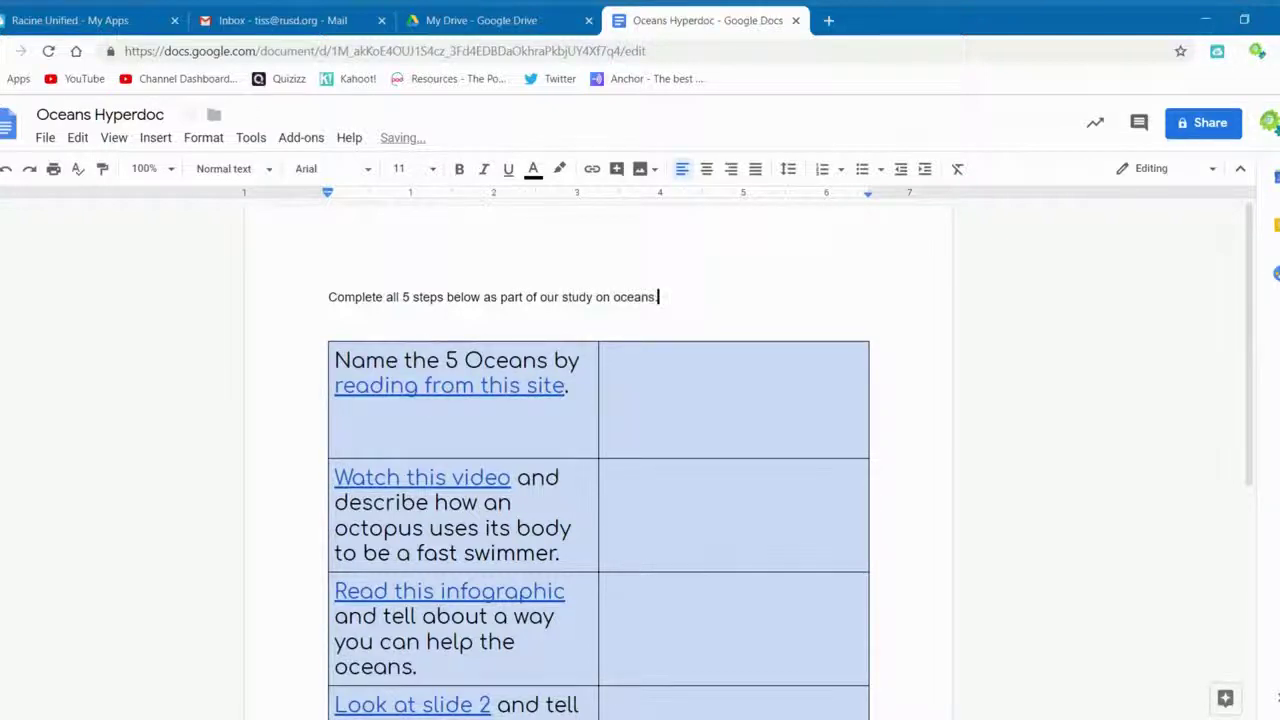
Format the instruction above the table as Comfortaa, size 18, bold and centred.
left_click_drag(658, 297, 328, 297)
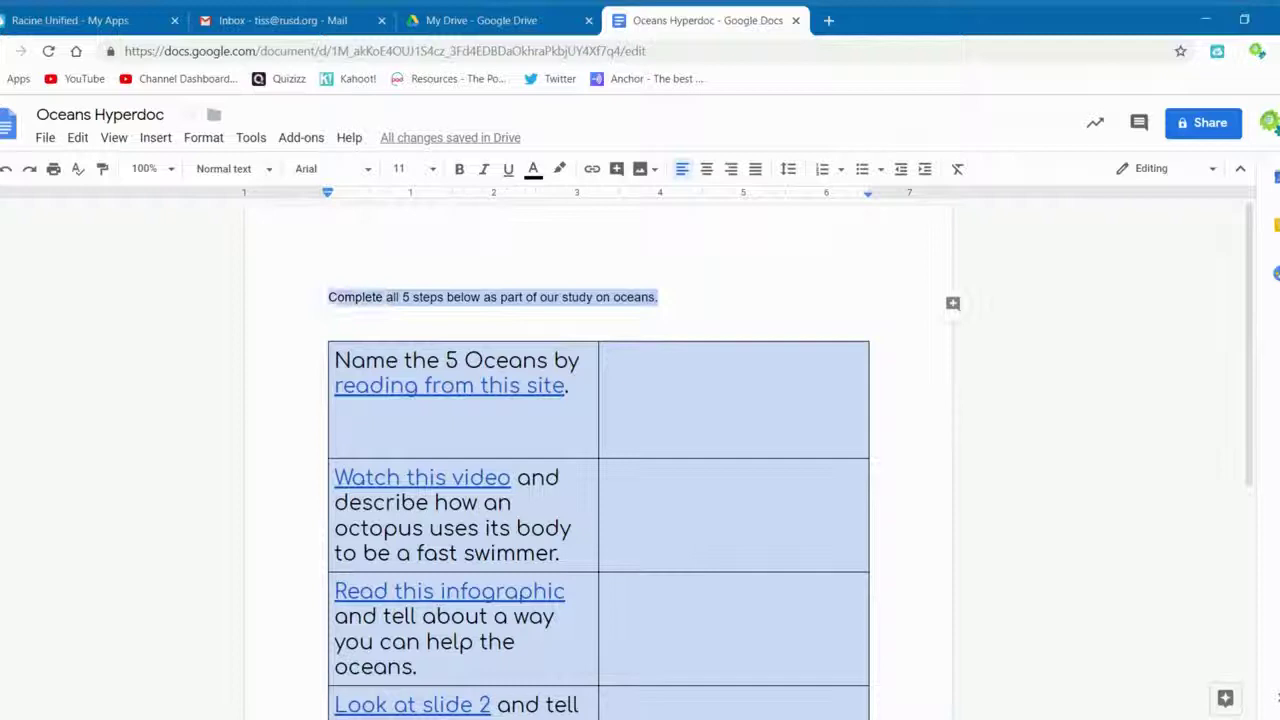
left_click(371, 170)
left_click(355, 240)
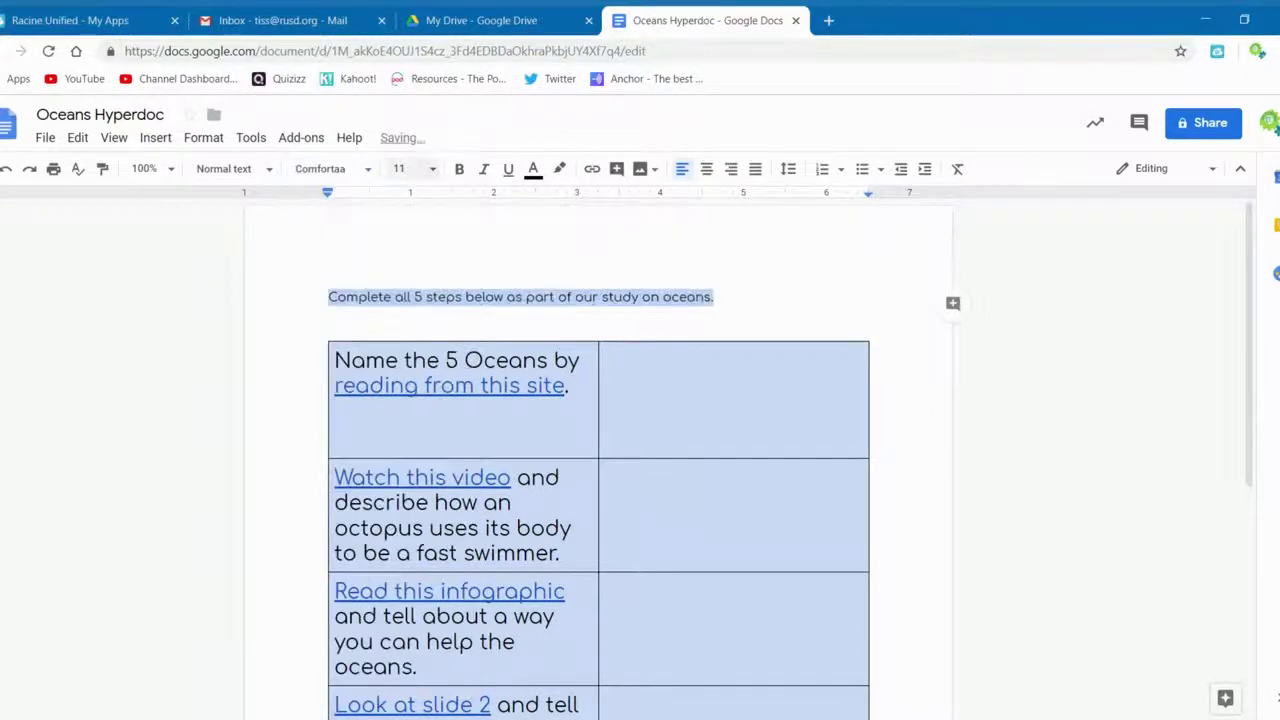
left_click(415, 170)
left_click(403, 366)
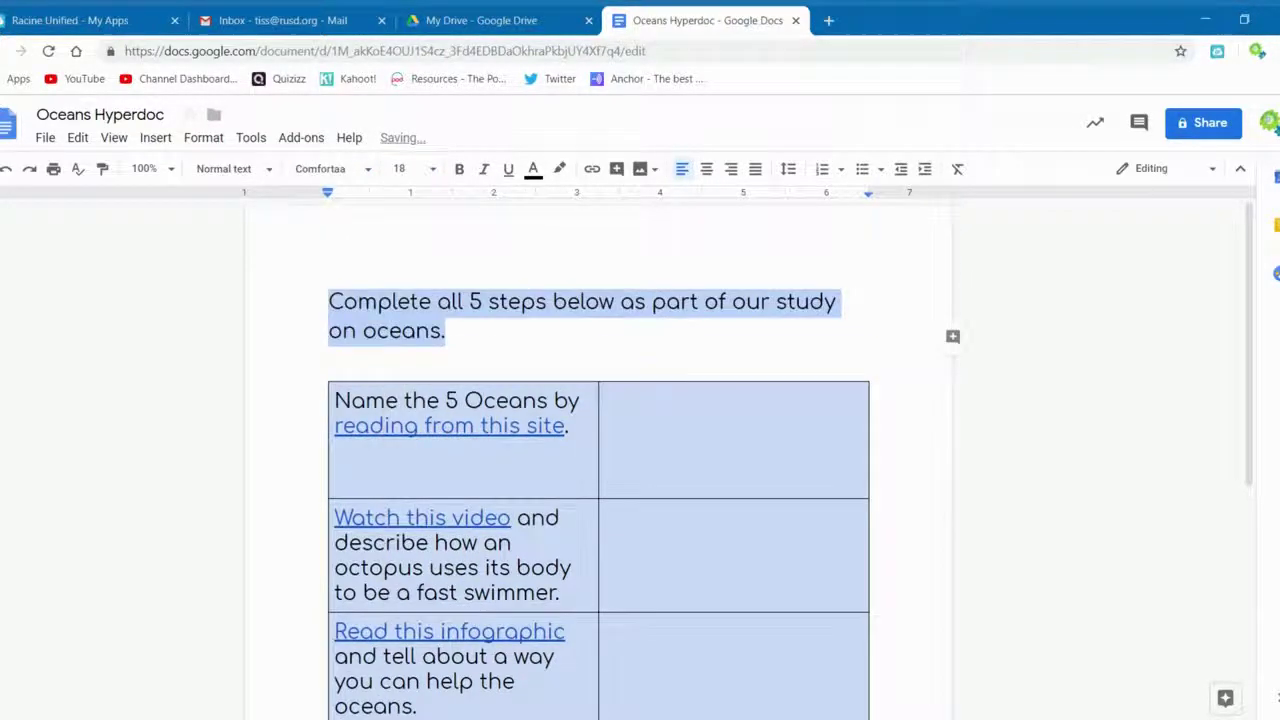
left_click(460, 170)
left_click(706, 169)
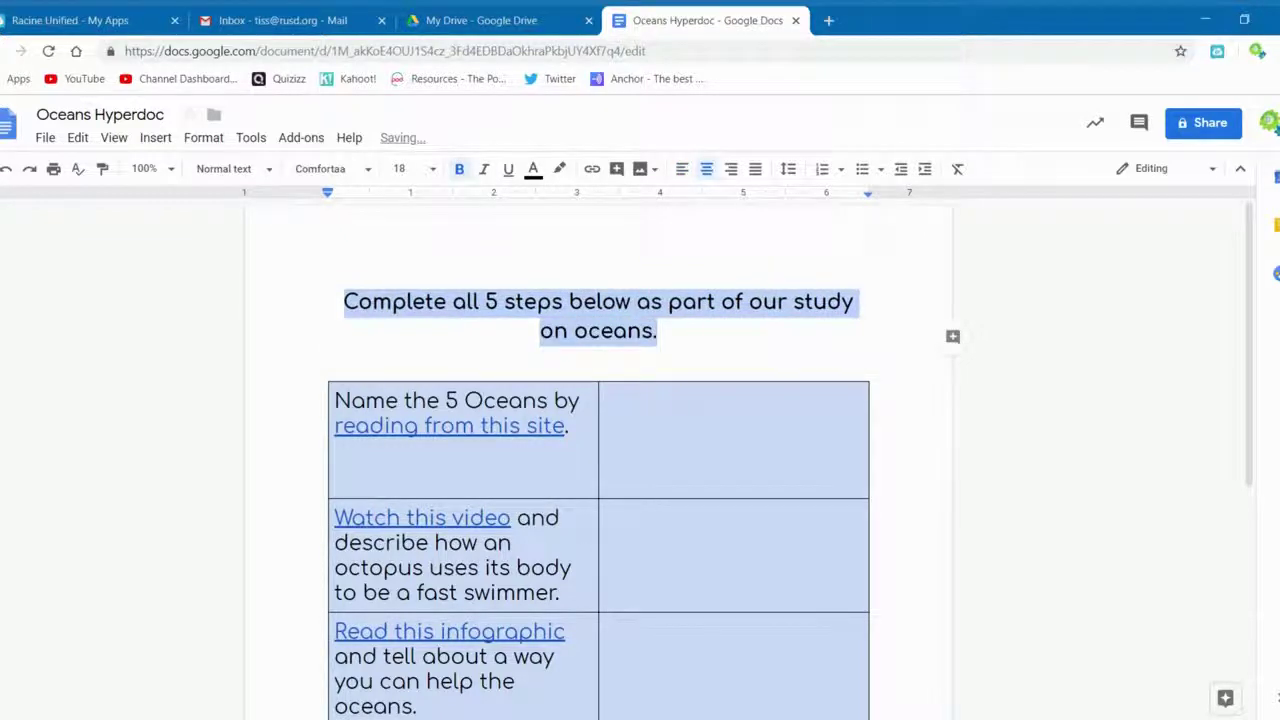
Insert a web image found with the search "sea turtle" on a new line below the instruction.
left_click(657, 330)
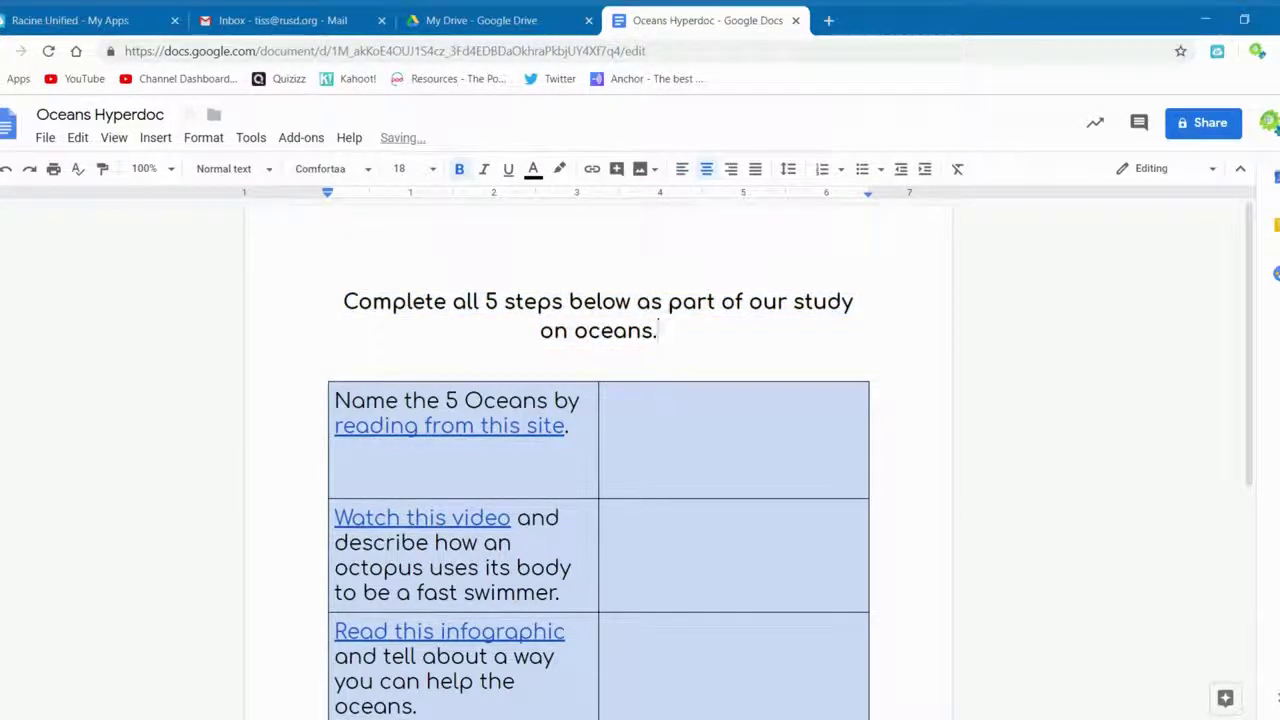
key("Return")
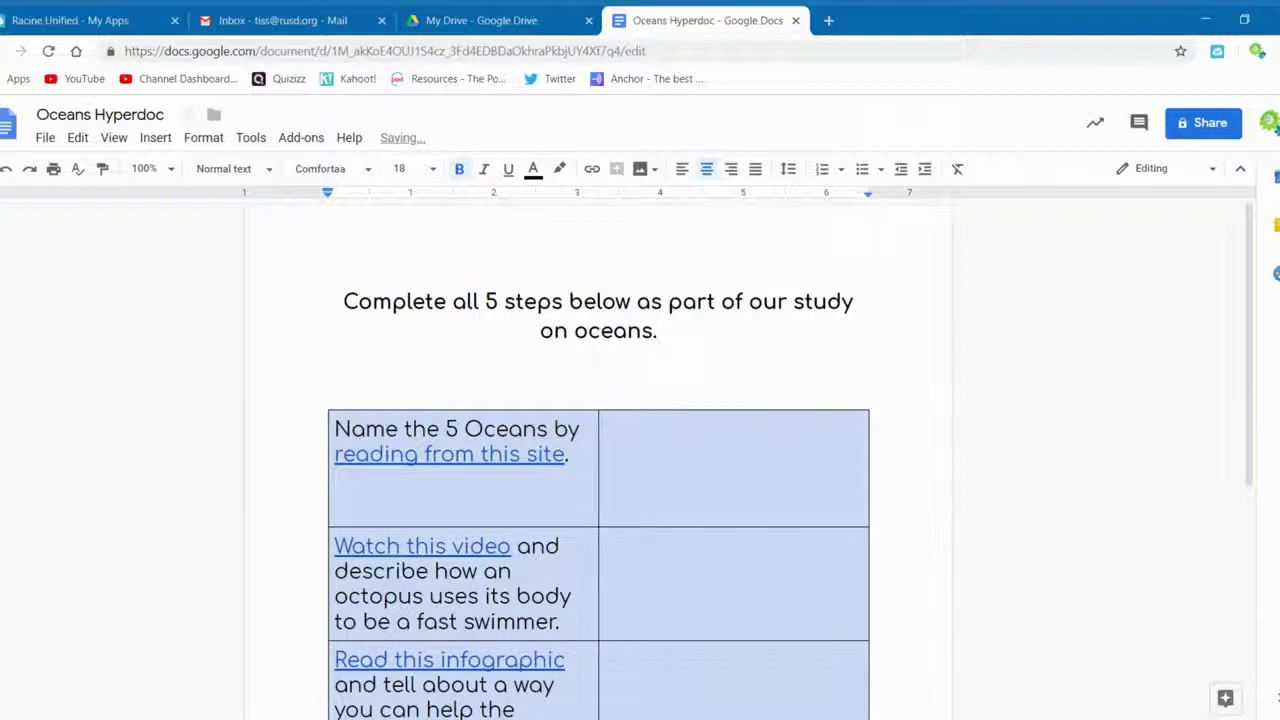
left_click(645, 169)
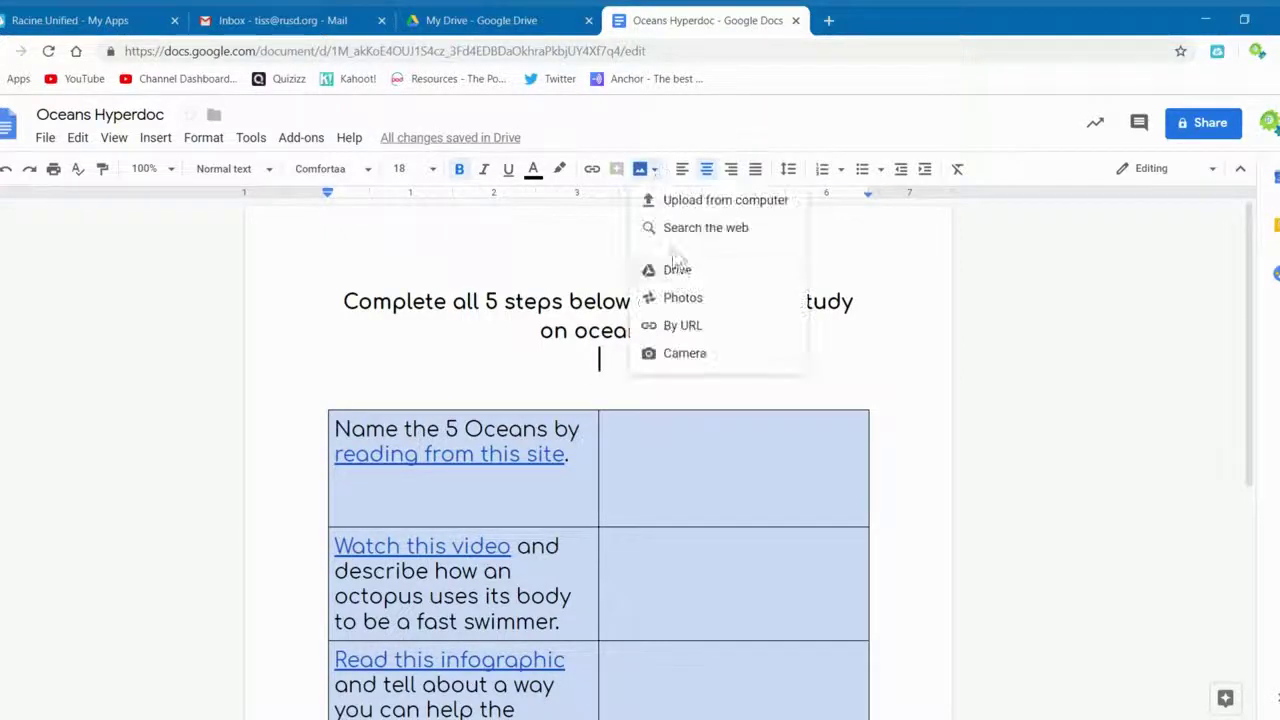
left_click(690, 226)
type("sea turtle")
key("Return")
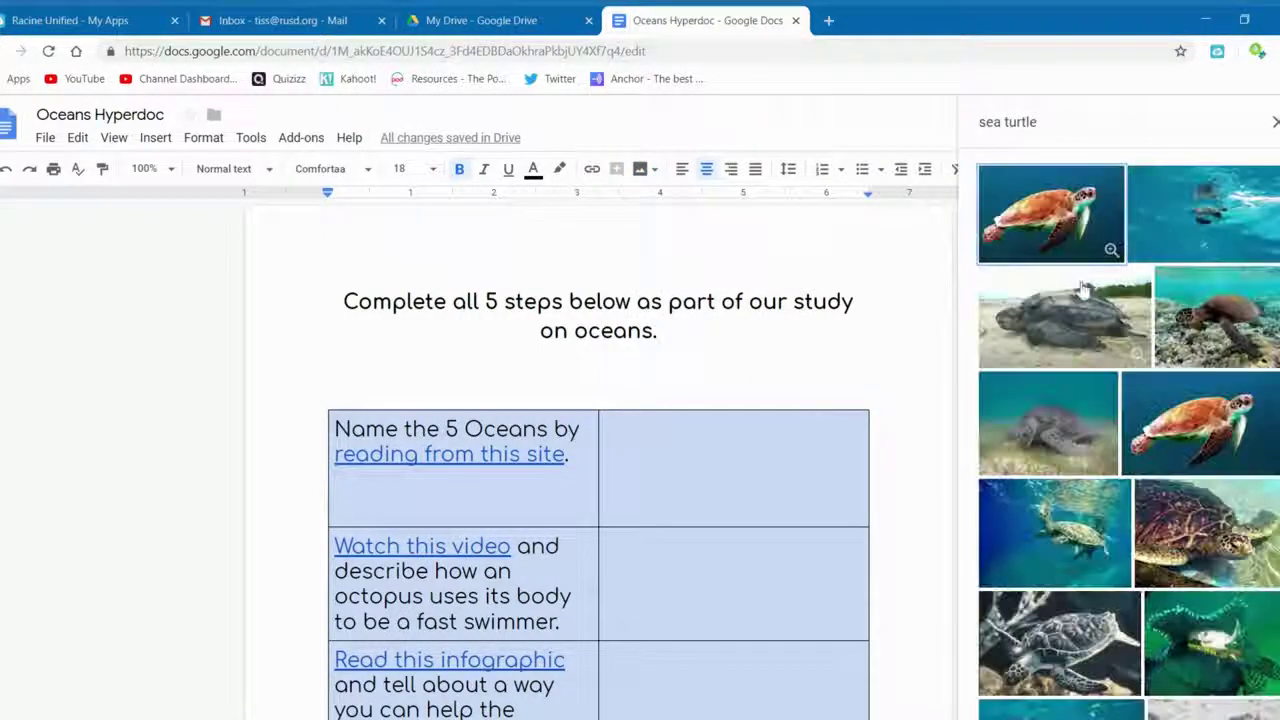
double_click(1072, 229)
left_click(830, 460)
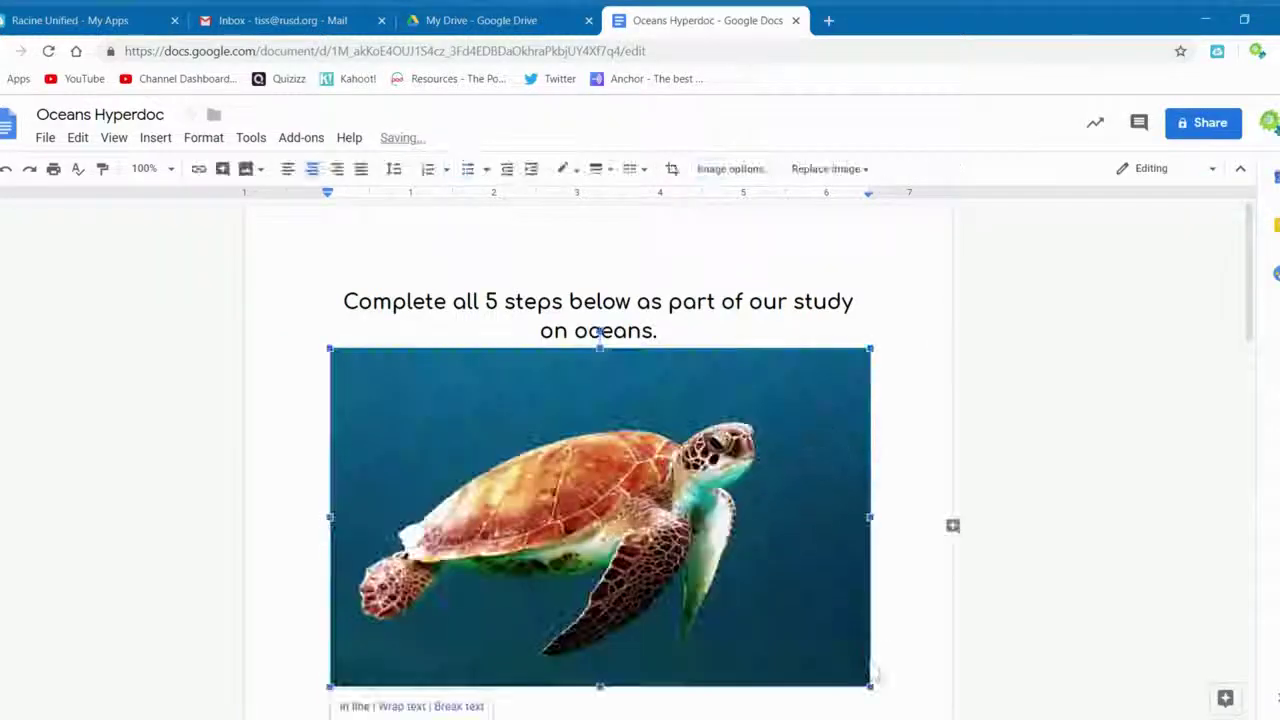
Shrink the turtle image to about a quarter of the table's width and left-align it.
left_click_drag(868, 686, 462, 400)
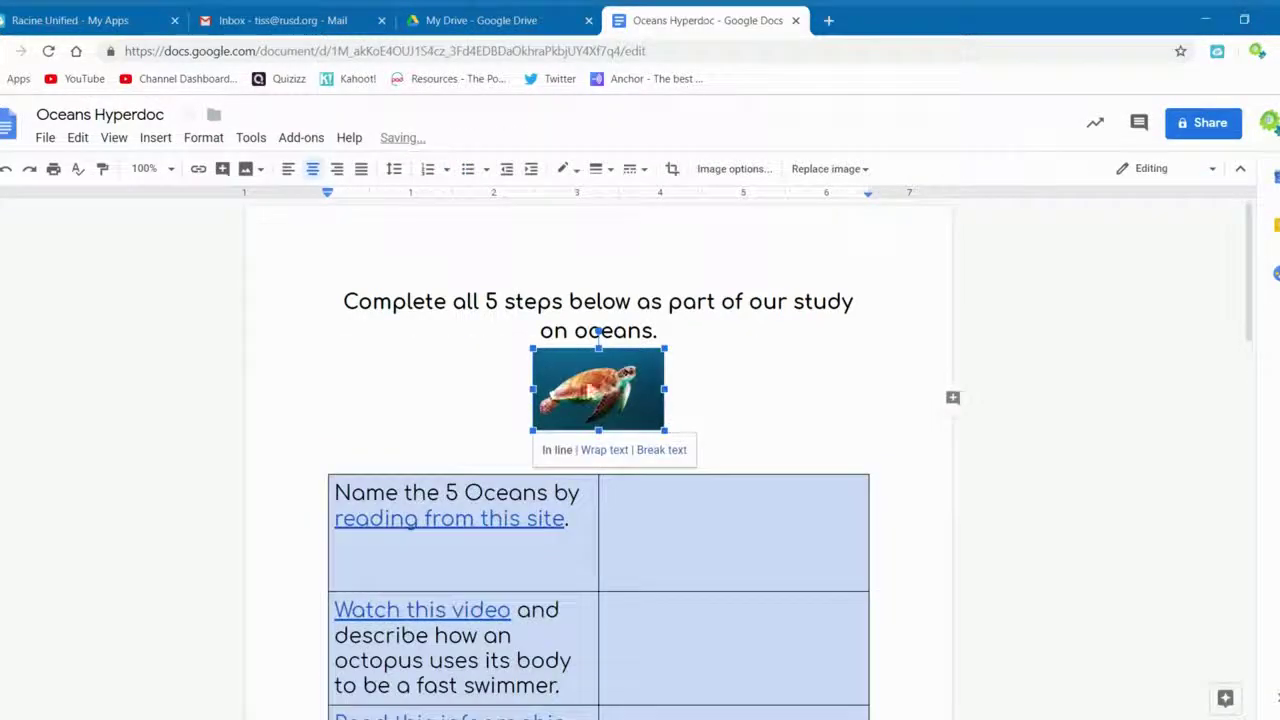
left_click(288, 168)
Insert a web image found with the search "waves" directly after the turtle image.
left_click(465, 418)
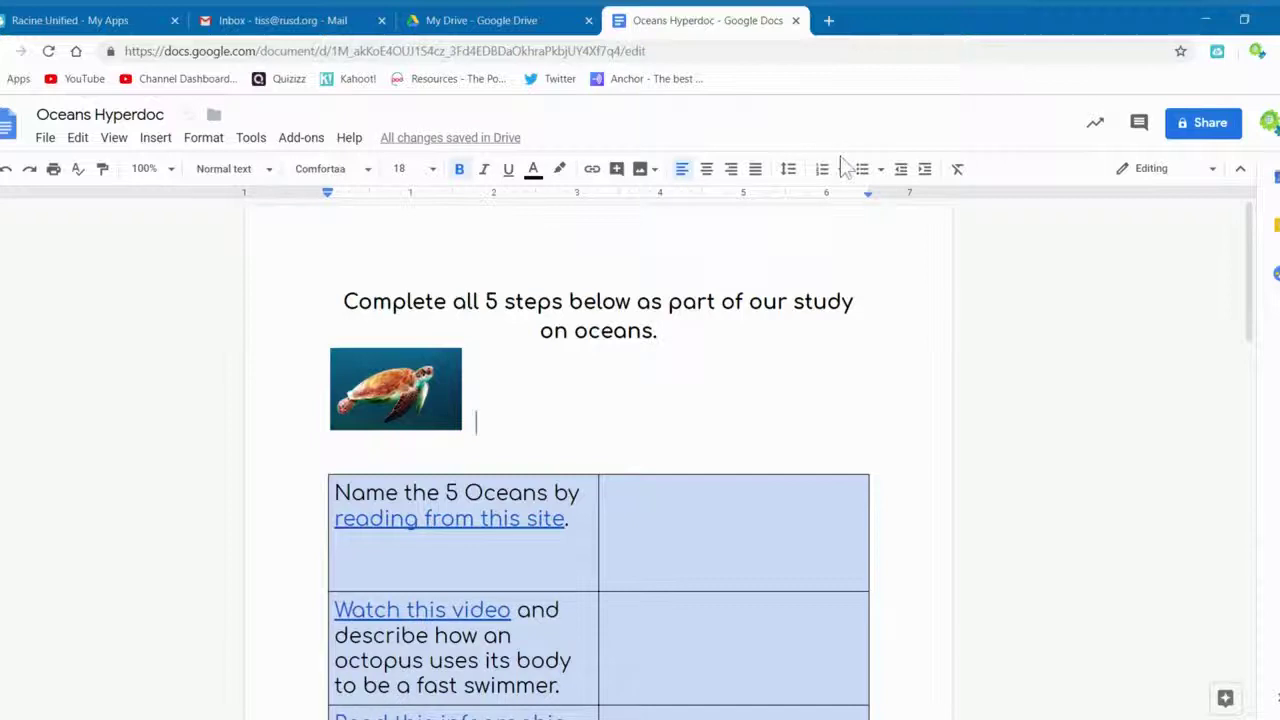
left_click(641, 168)
left_click(688, 228)
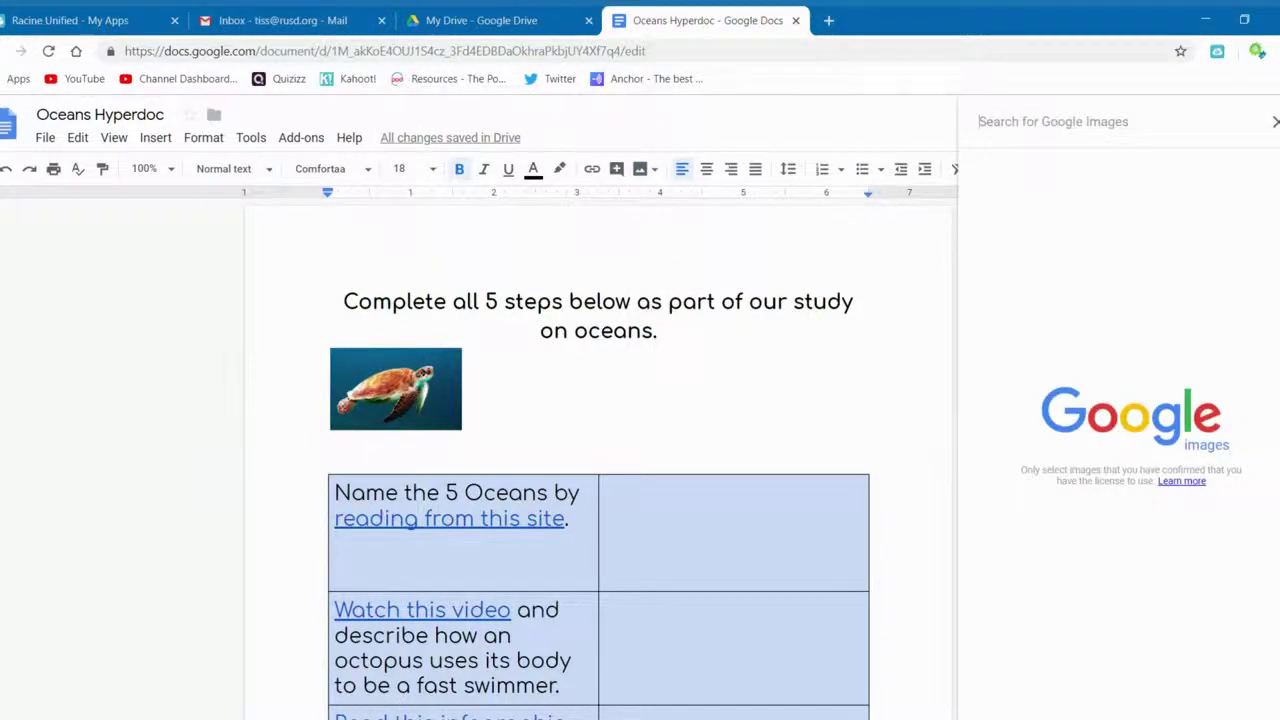
type("waves")
key("Return")
left_click(1057, 297)
left_click(1251, 697)
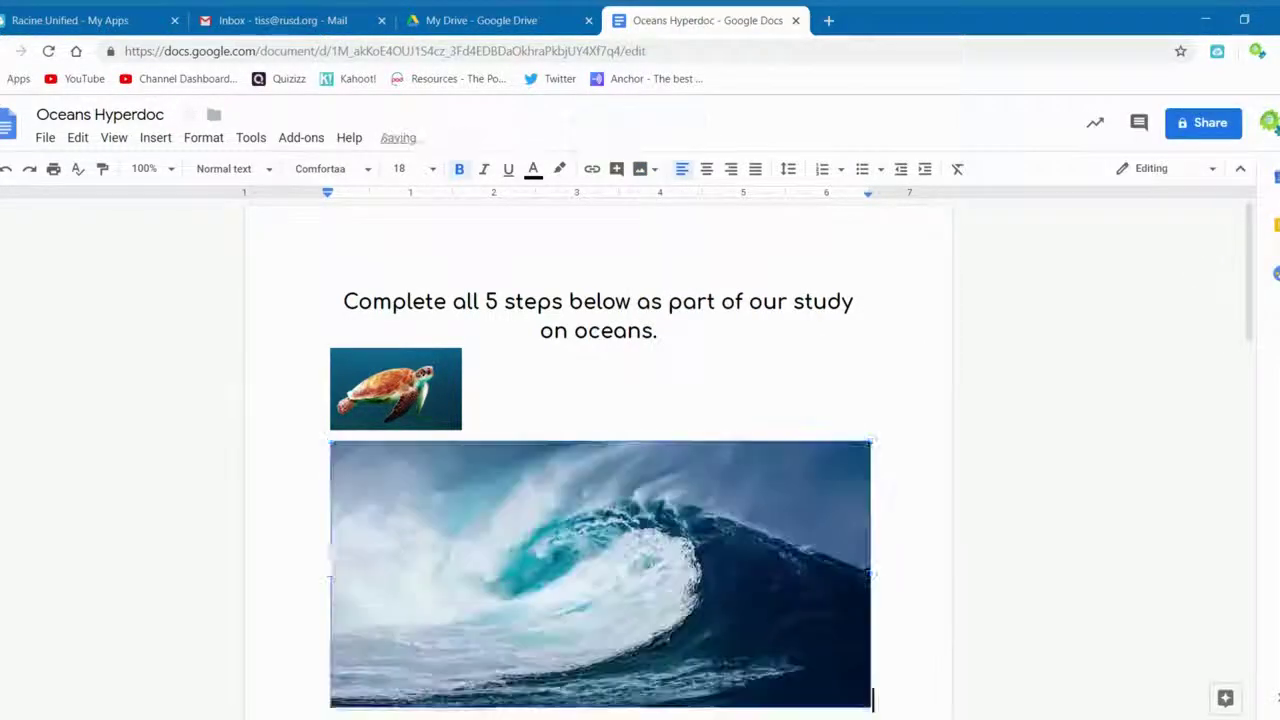
Shrink the wave image to about the turtle image's width and try right-aligning it.
left_click(368, 528)
left_click_drag(331, 442, 731, 672)
left_click(337, 168)
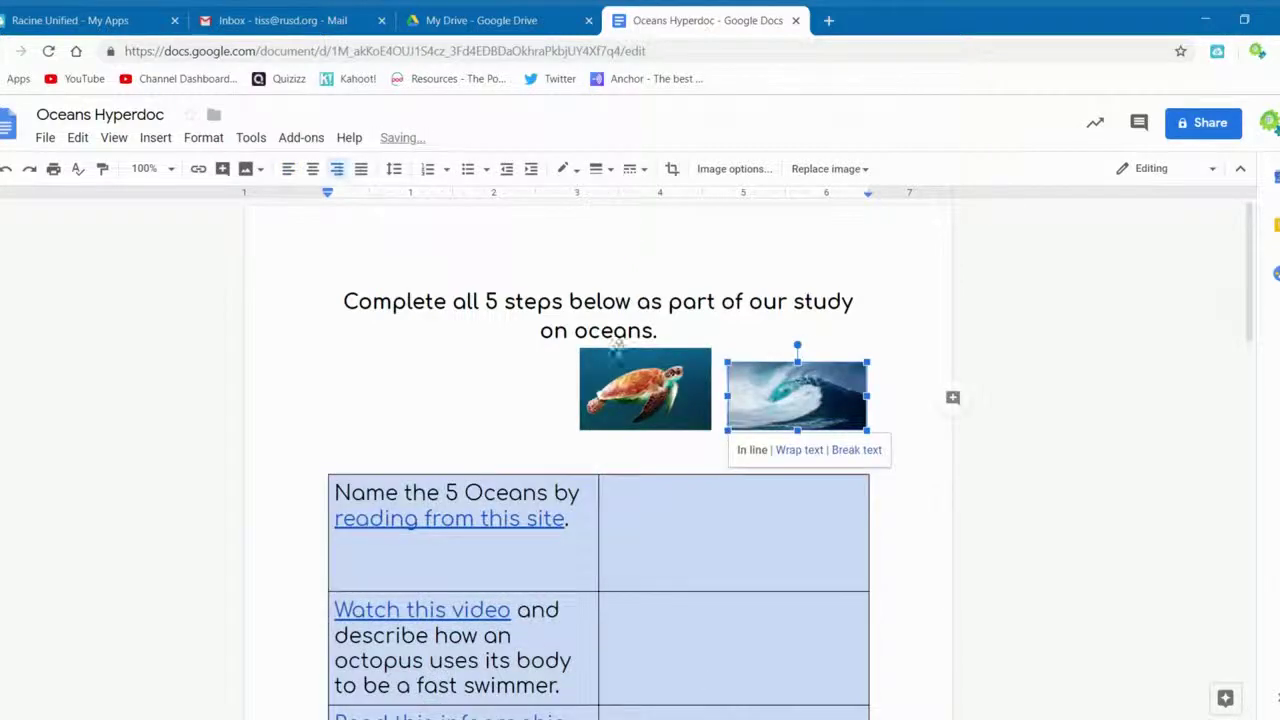
Left-align the image line again and space the wave image over towards the right margin with tabs.
left_click(288, 168)
key("Left")
key("Tab")
key("Tab")
key("Tab")
key("Tab")
key("Tab")
key("Tab")
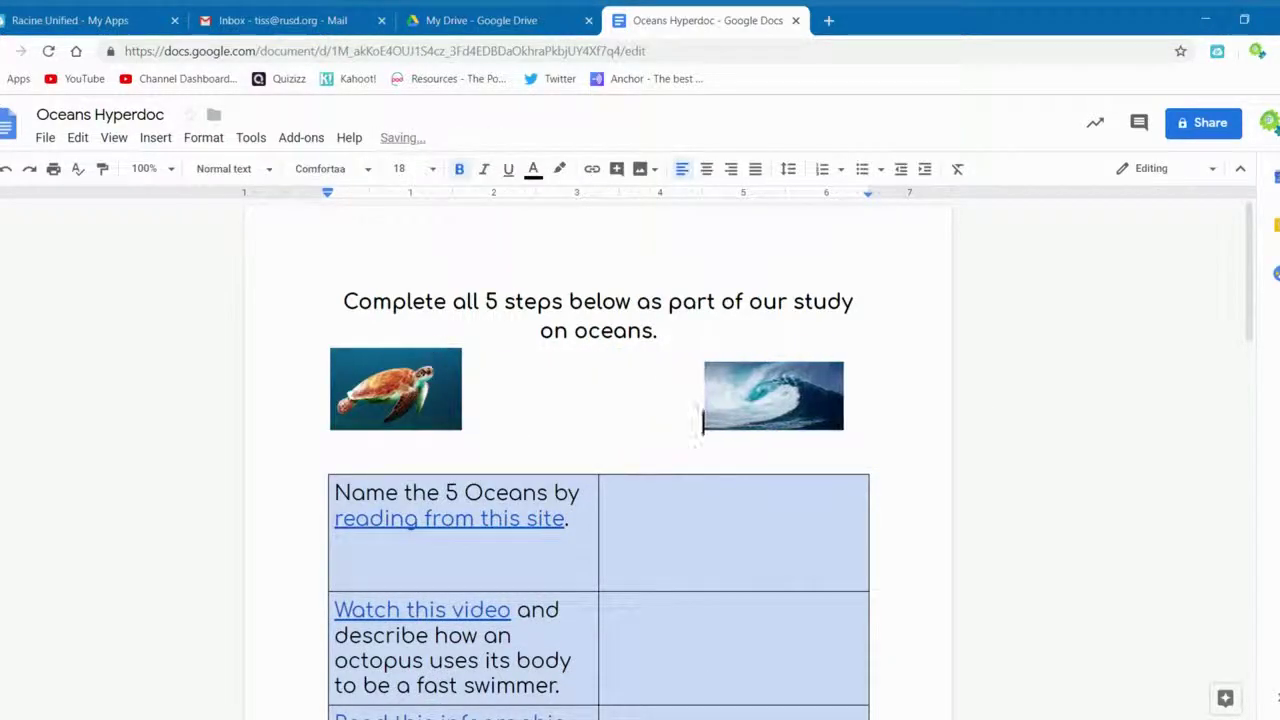
key("Tab")
key("BackSpace")
Set the document's top, bottom, left and right page margins to .25 inches.
scroll(598, 450, "down", 6)
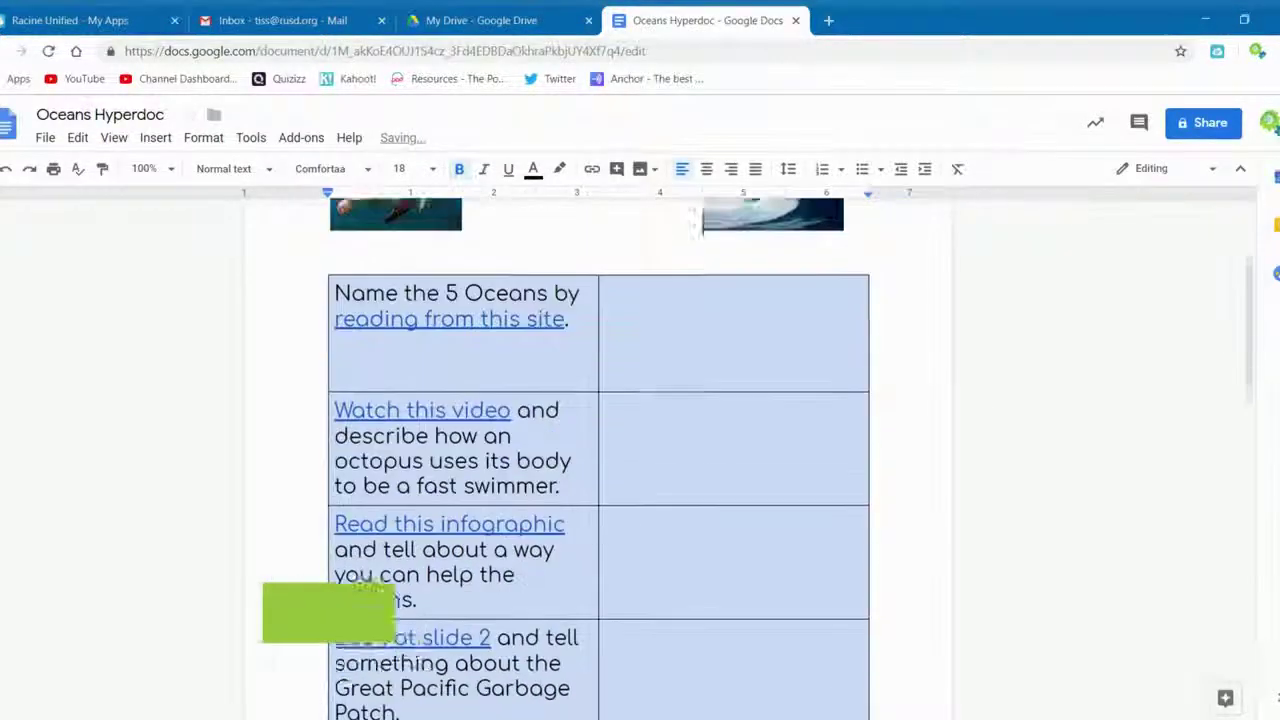
scroll(598, 450, "down", 2)
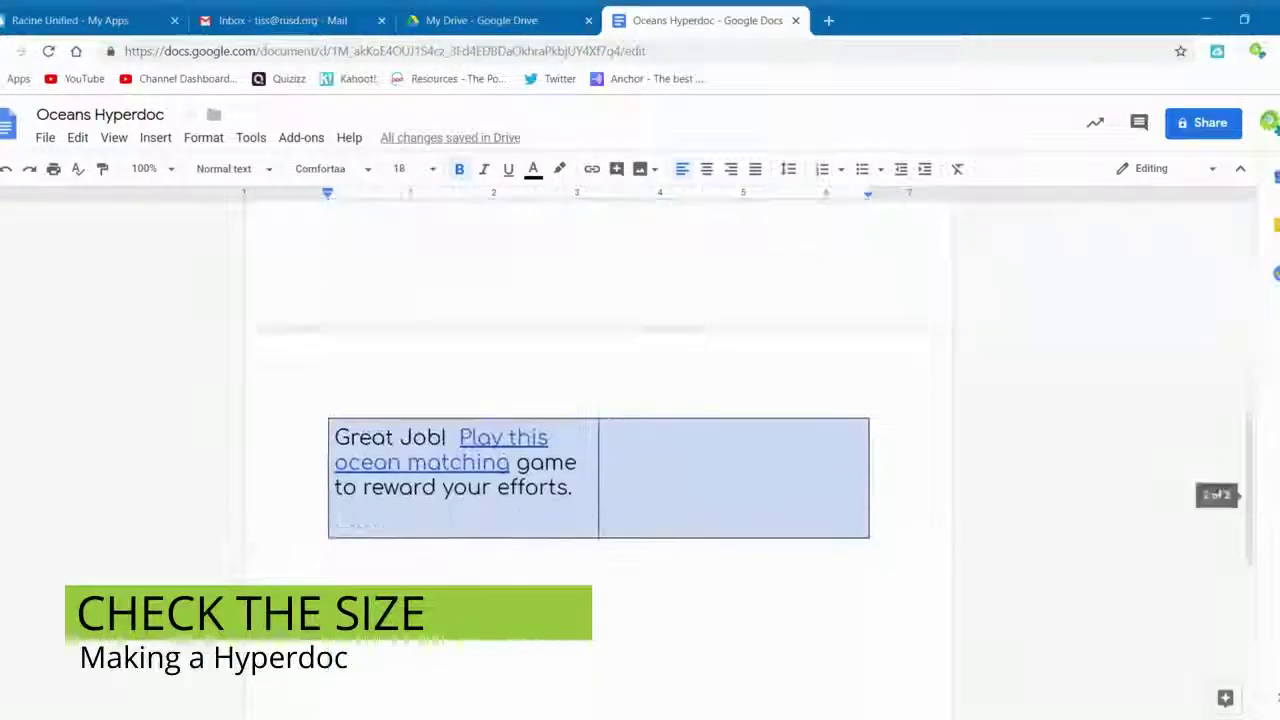
scroll(598, 450, "up", 8)
left_click(50, 137)
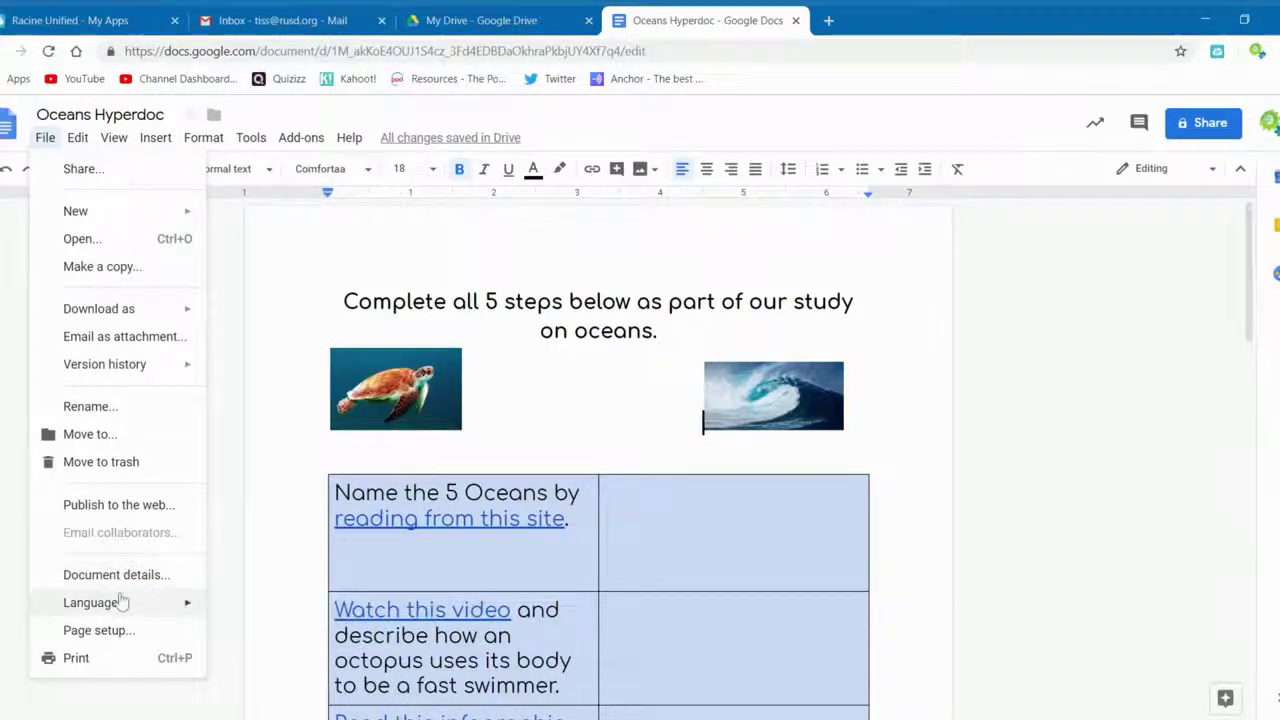
left_click(116, 632)
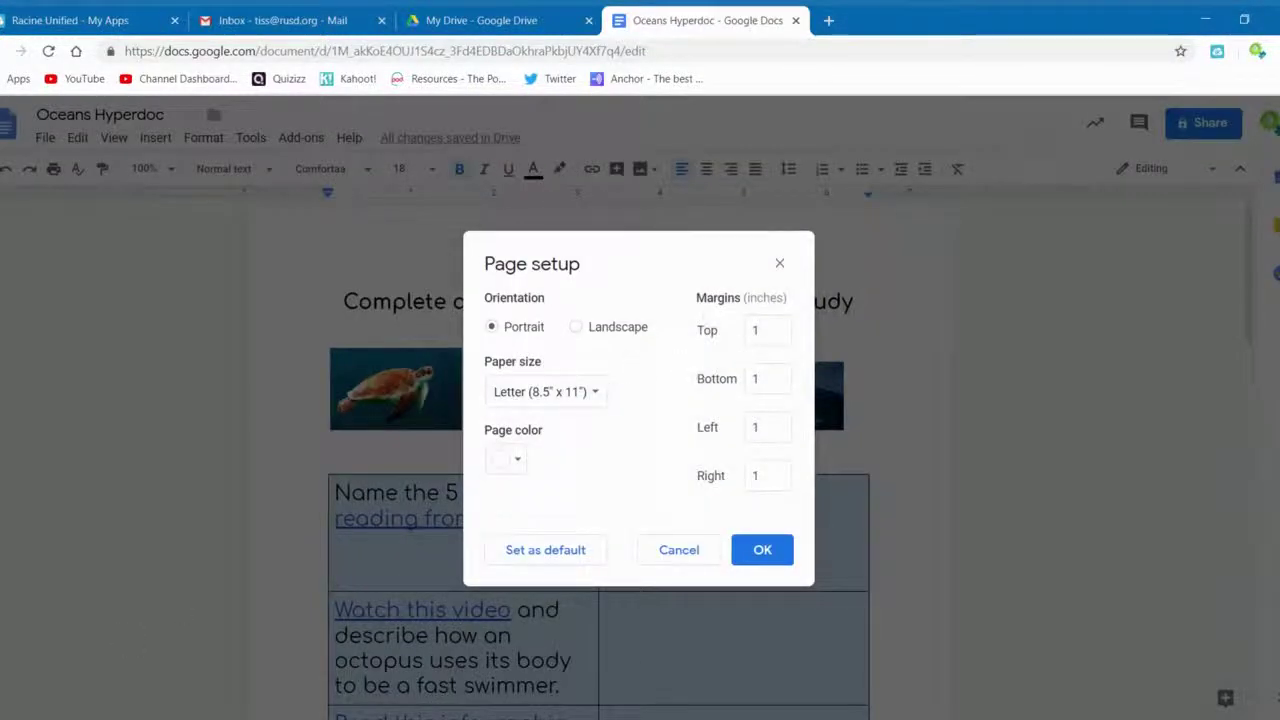
left_click(757, 330)
type(".25")
key("Tab")
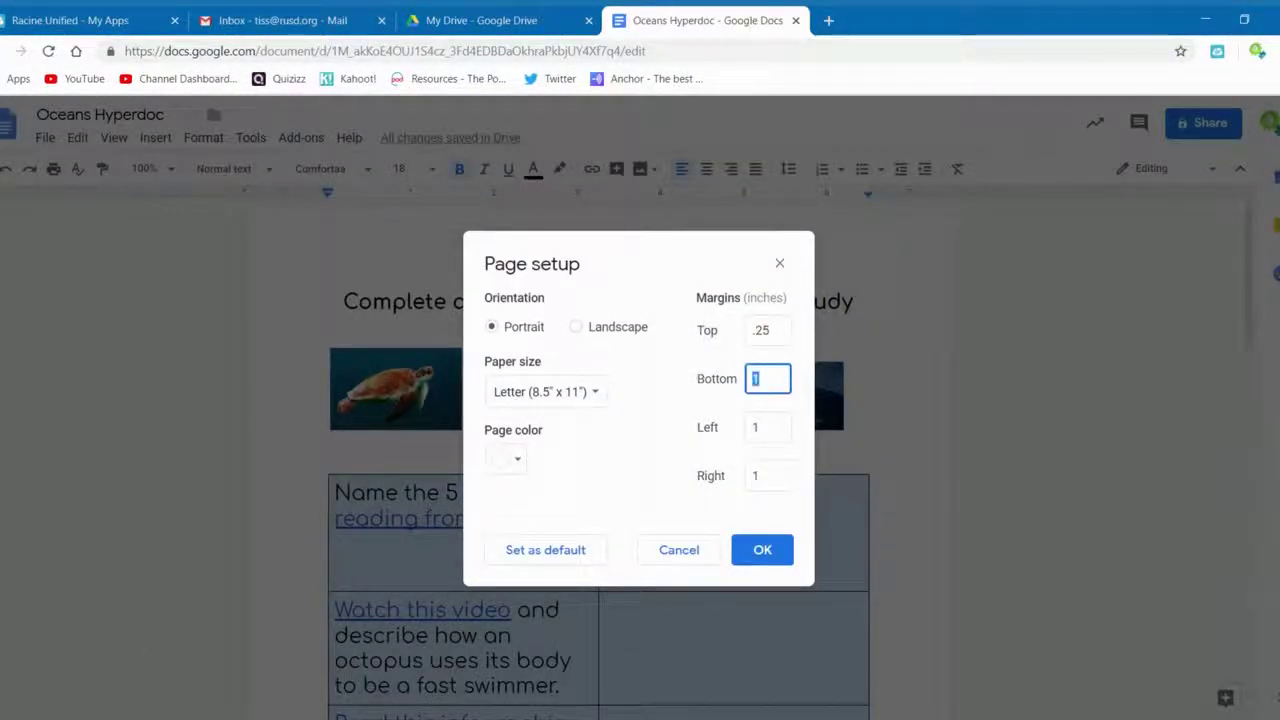
type(".25")
key("Tab")
type(".25")
key("Tab")
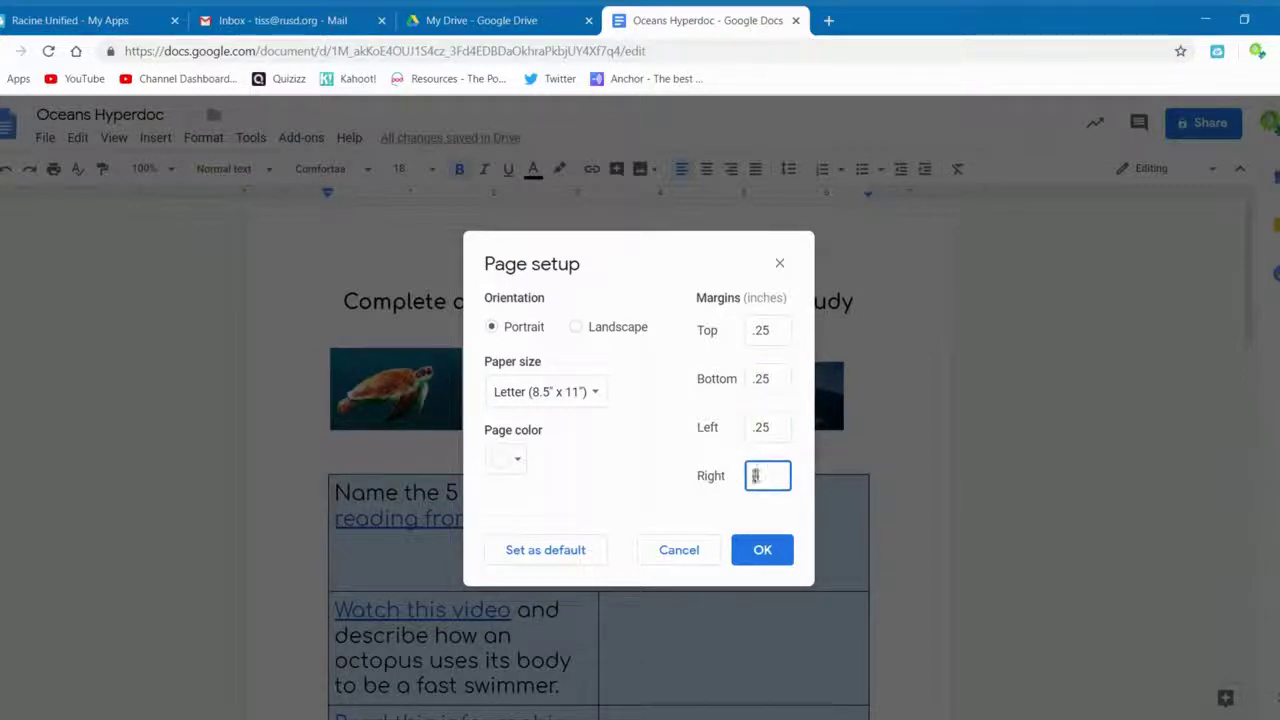
type(".25")
key("Return")
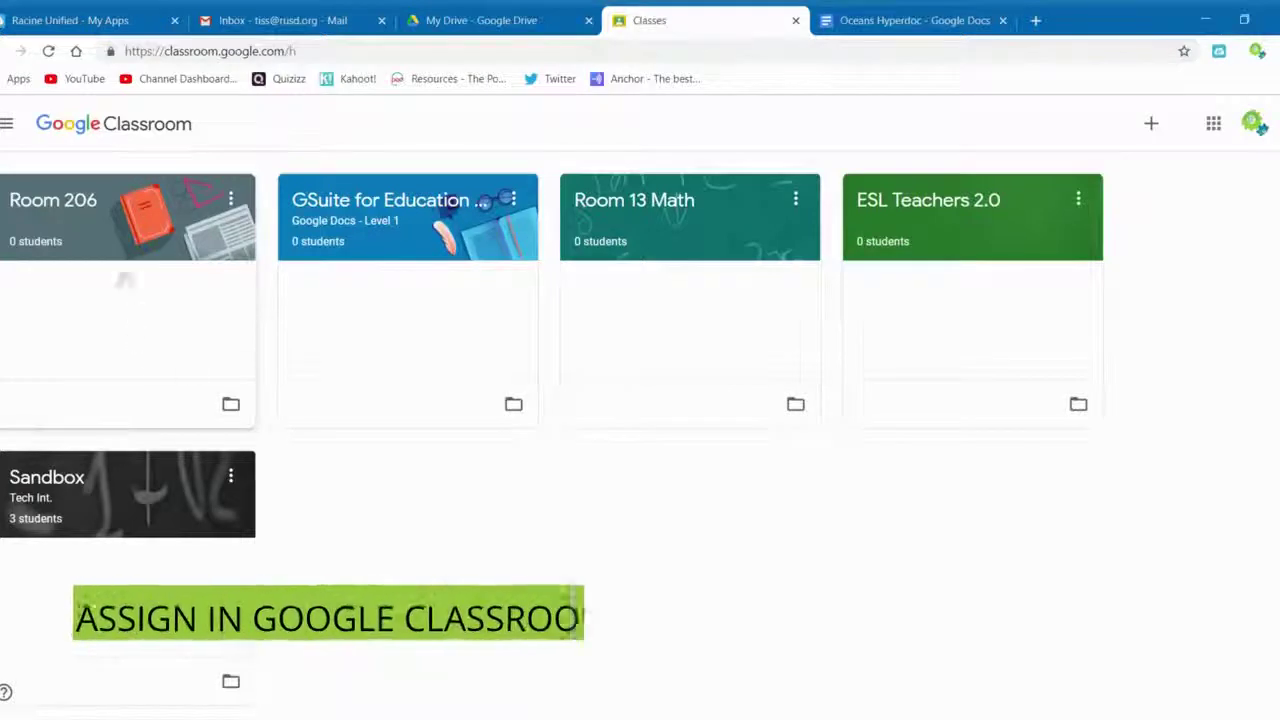
In Google Classroom, open the Room 206 class and start a new classwork assignment.
left_click(80, 207)
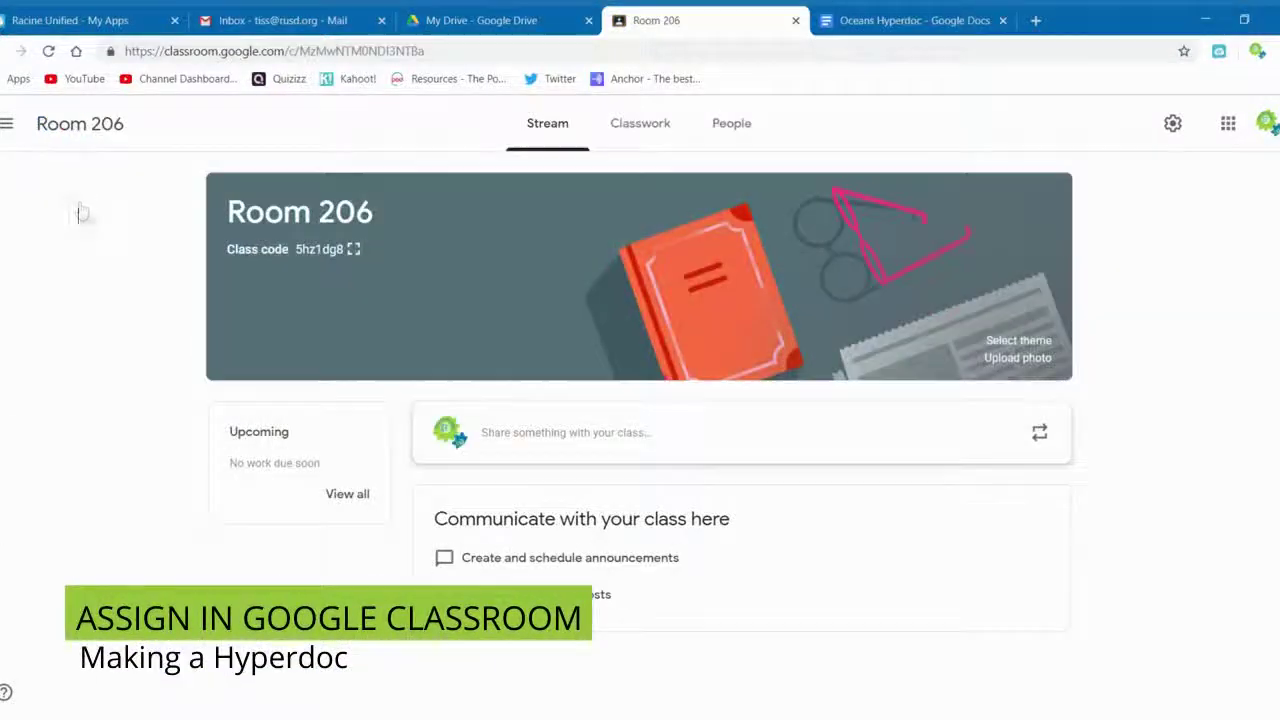
left_click(614, 134)
left_click(377, 204)
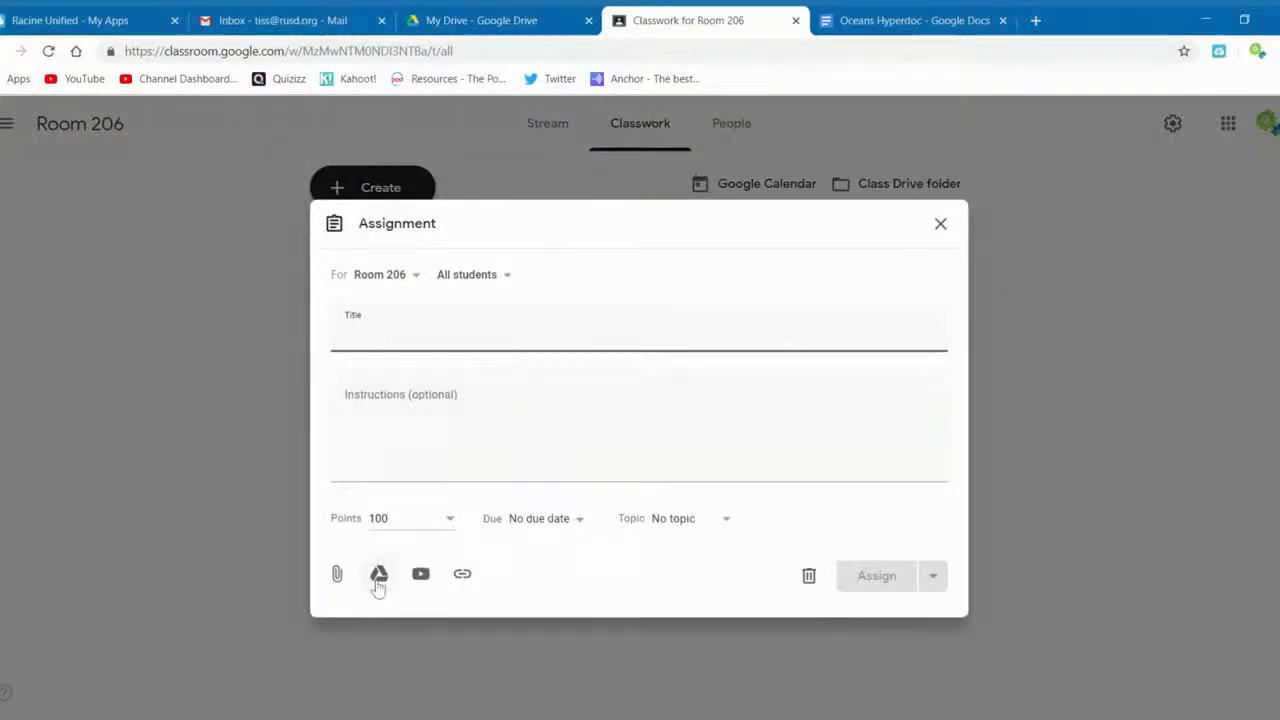
Attach the Oceans Hyperdoc from Google Drive to the assignment and set it to make a copy for each student.
left_click(378, 575)
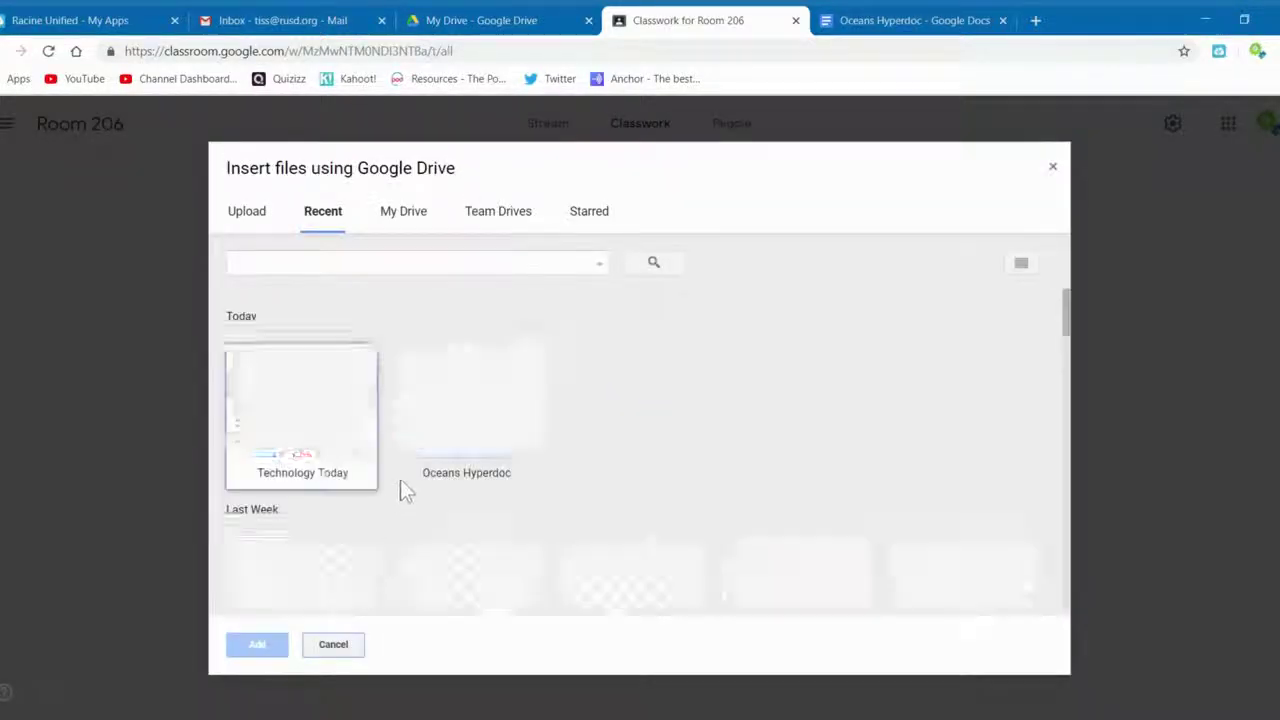
left_click(472, 417)
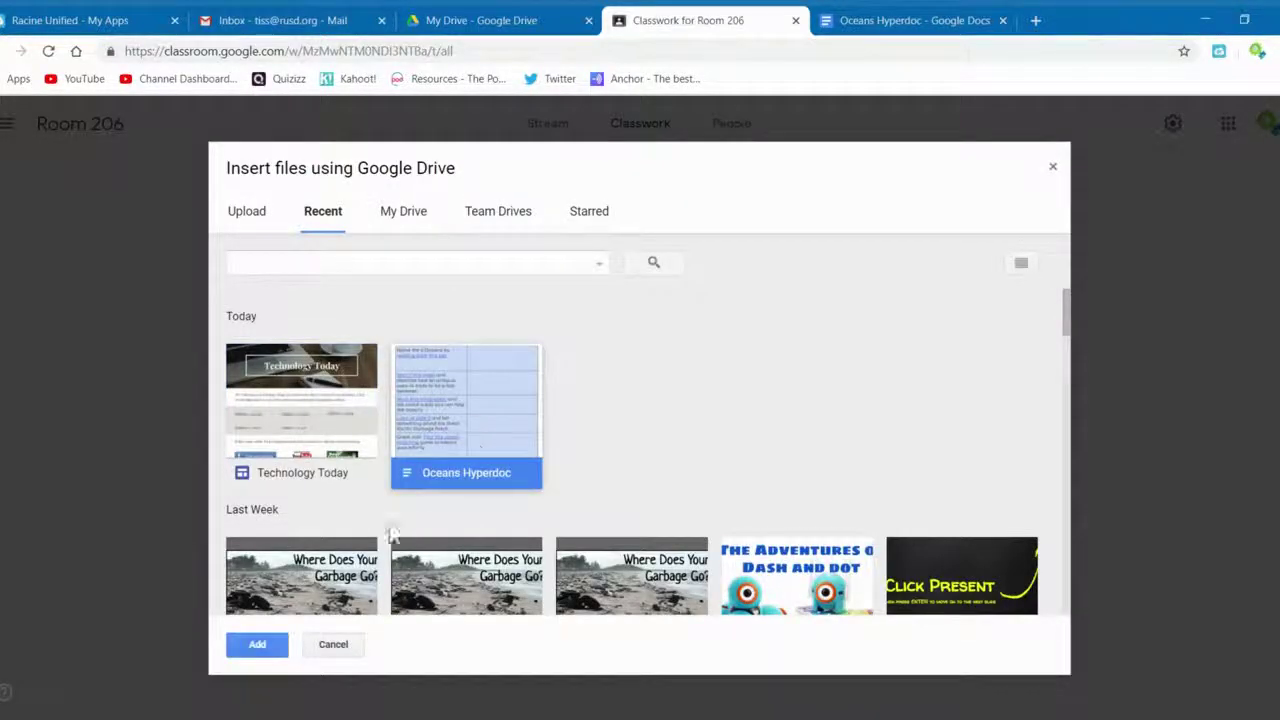
left_click(277, 644)
left_click(880, 548)
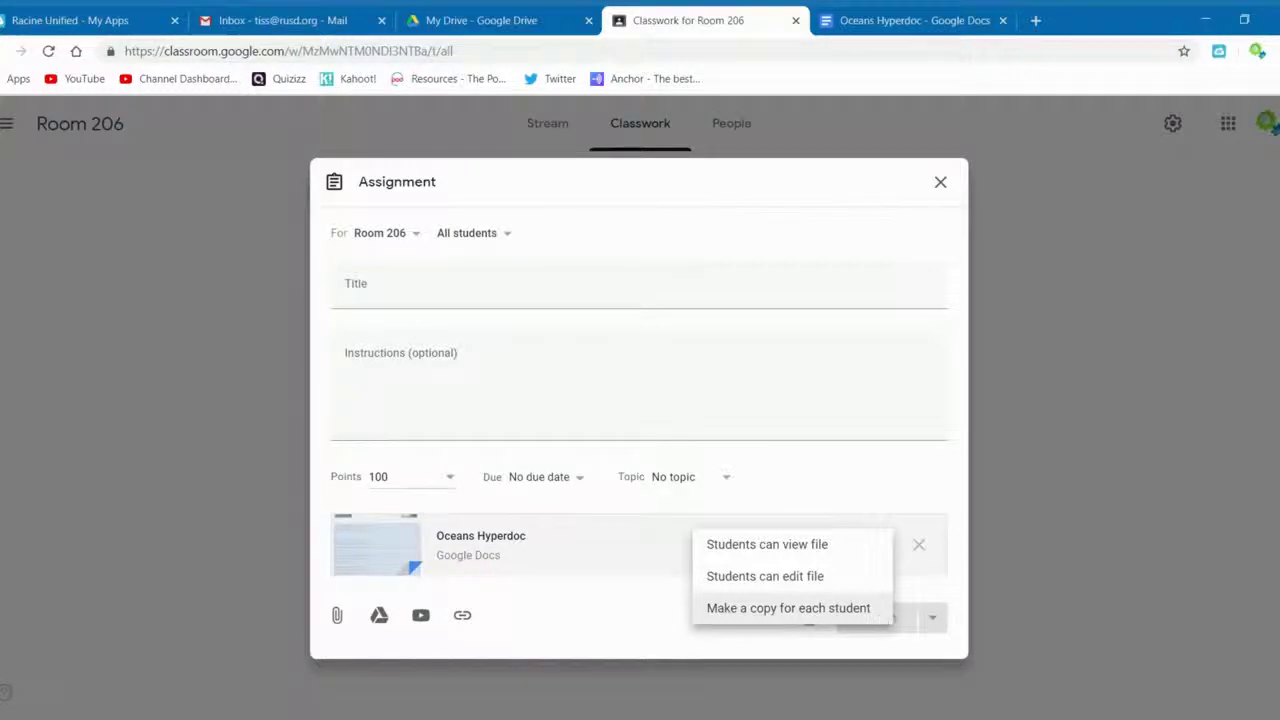
left_click(878, 612)
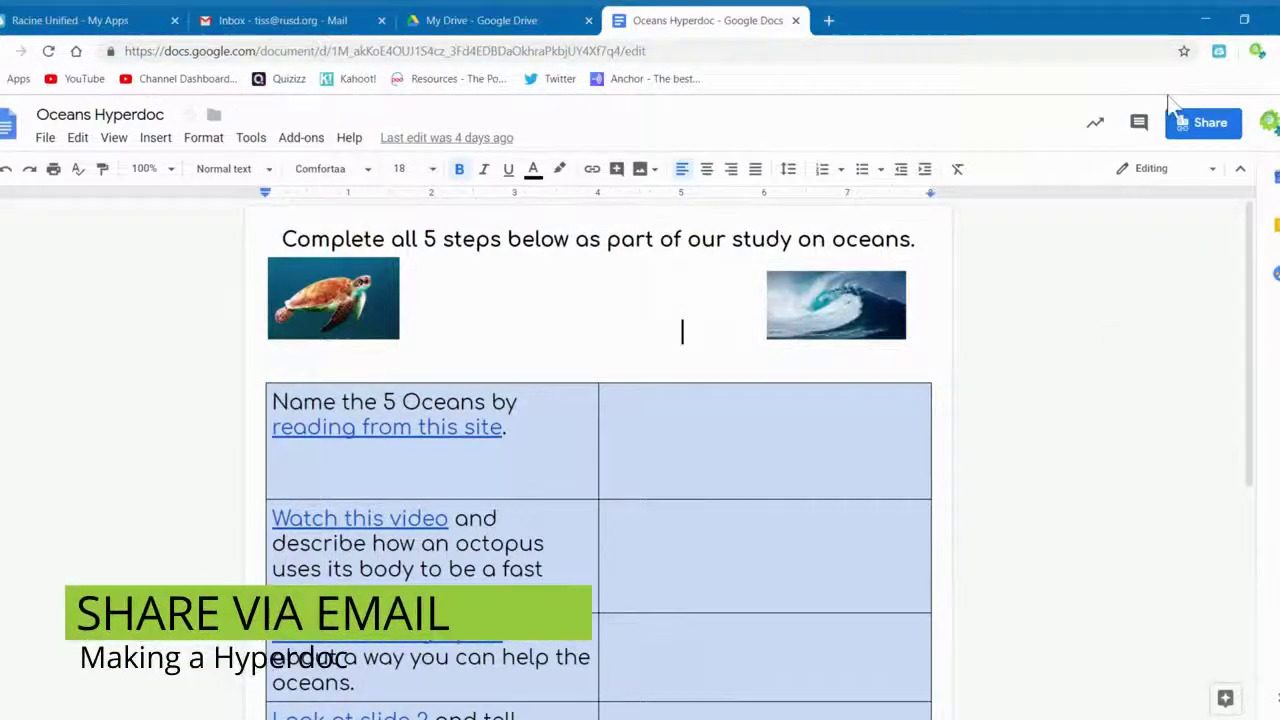
In Google Docs, get a shareable view-only link to the Oceans Hyperdoc and copy it.
left_click(1203, 122)
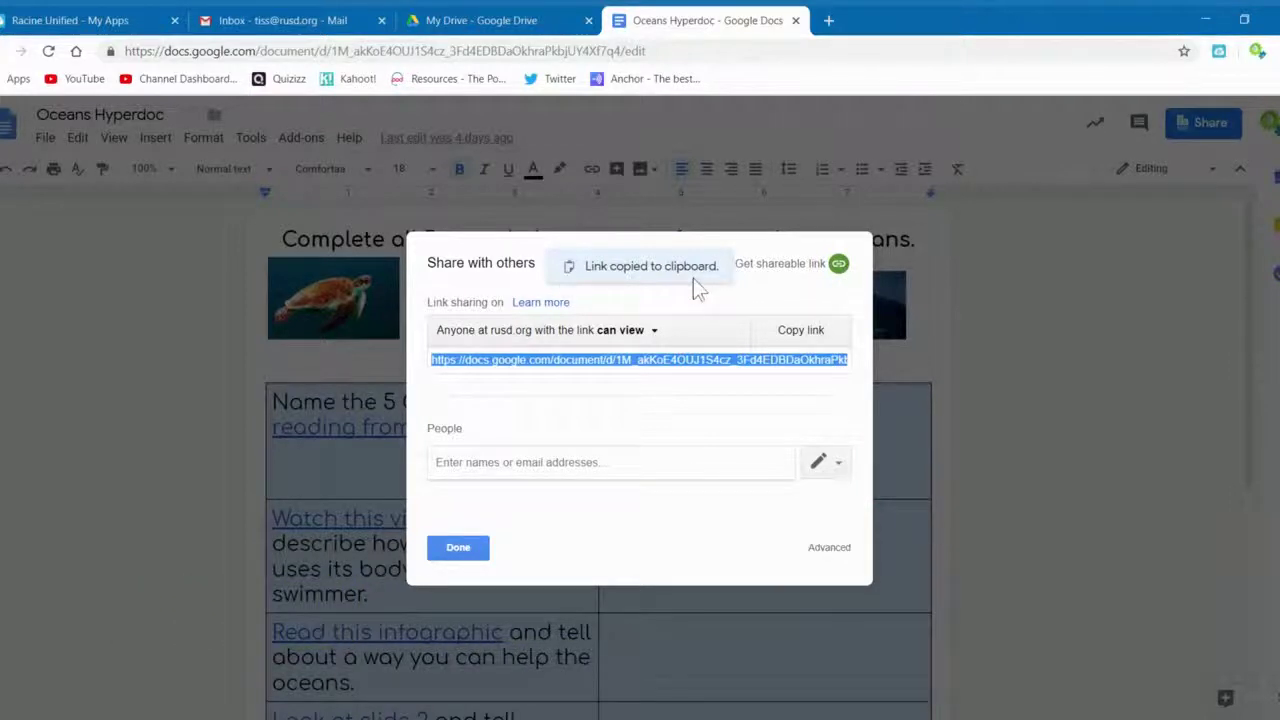
left_click(458, 548)
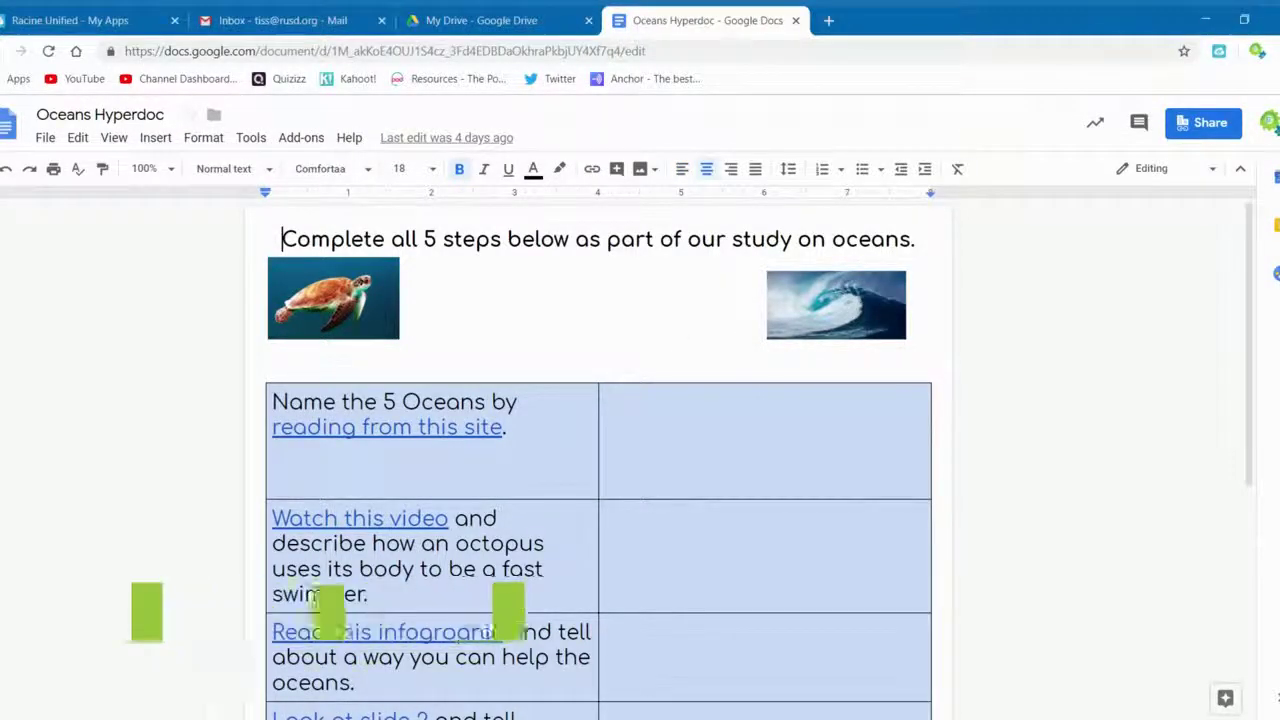
Test the table's links by opening the reading site, the infographic and the ocean matching game from the hyperdoc.
left_click(450, 427)
left_click(455, 460)
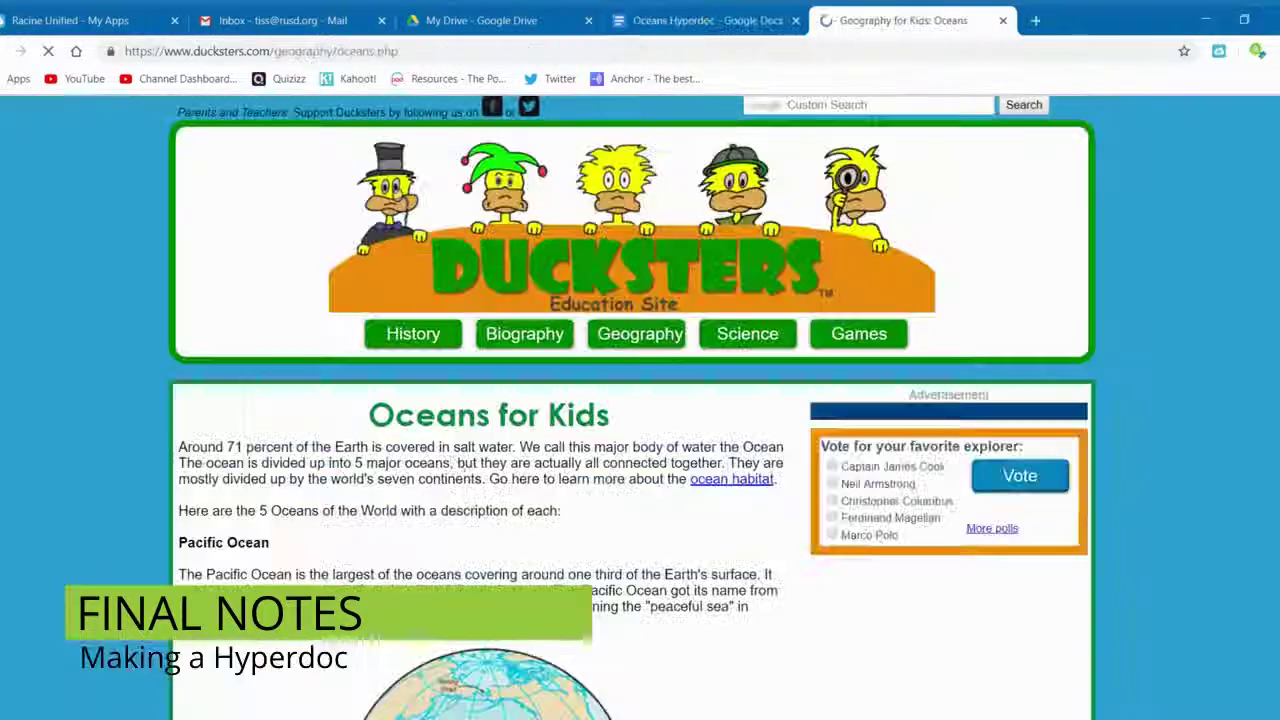
left_click(744, 20)
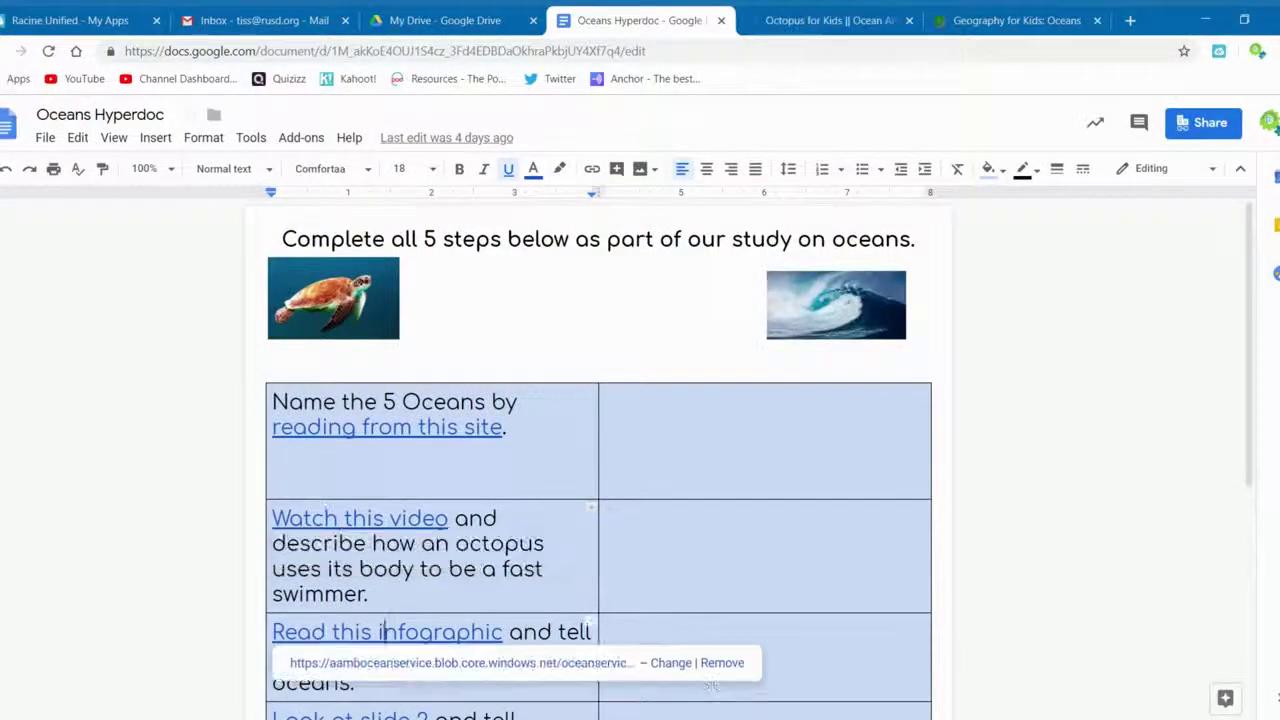
left_click(404, 663)
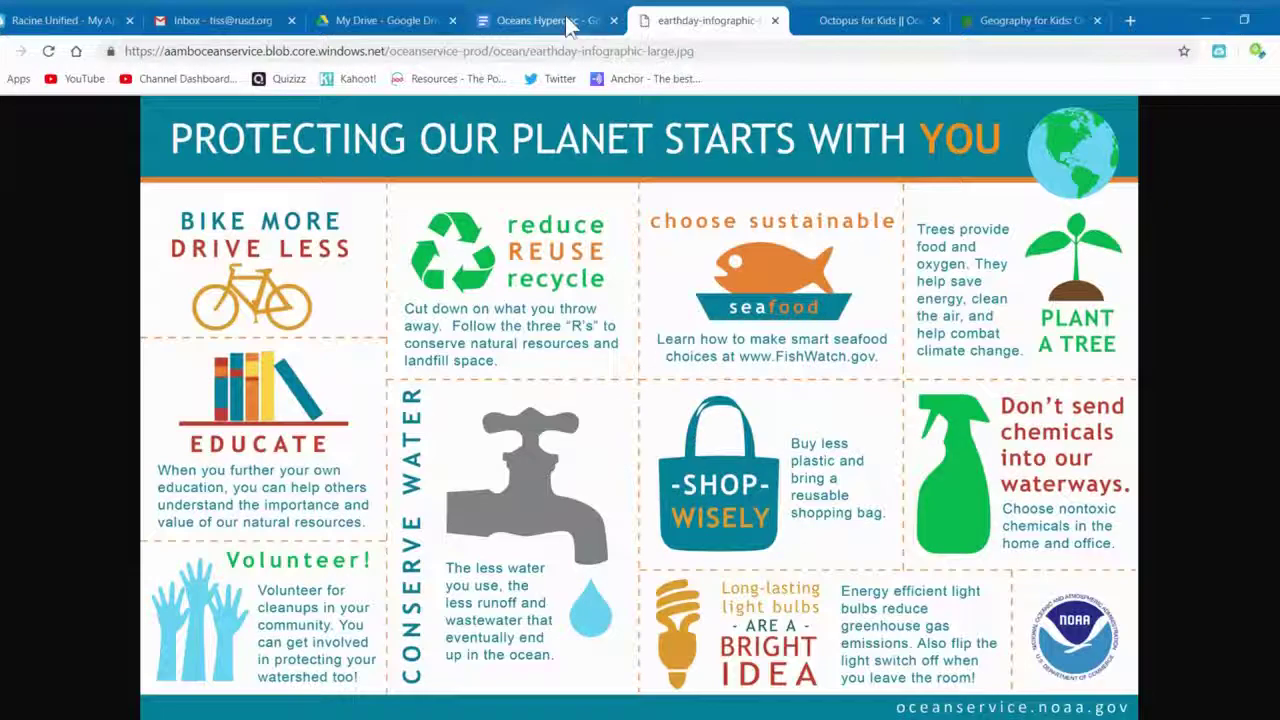
left_click(540, 20)
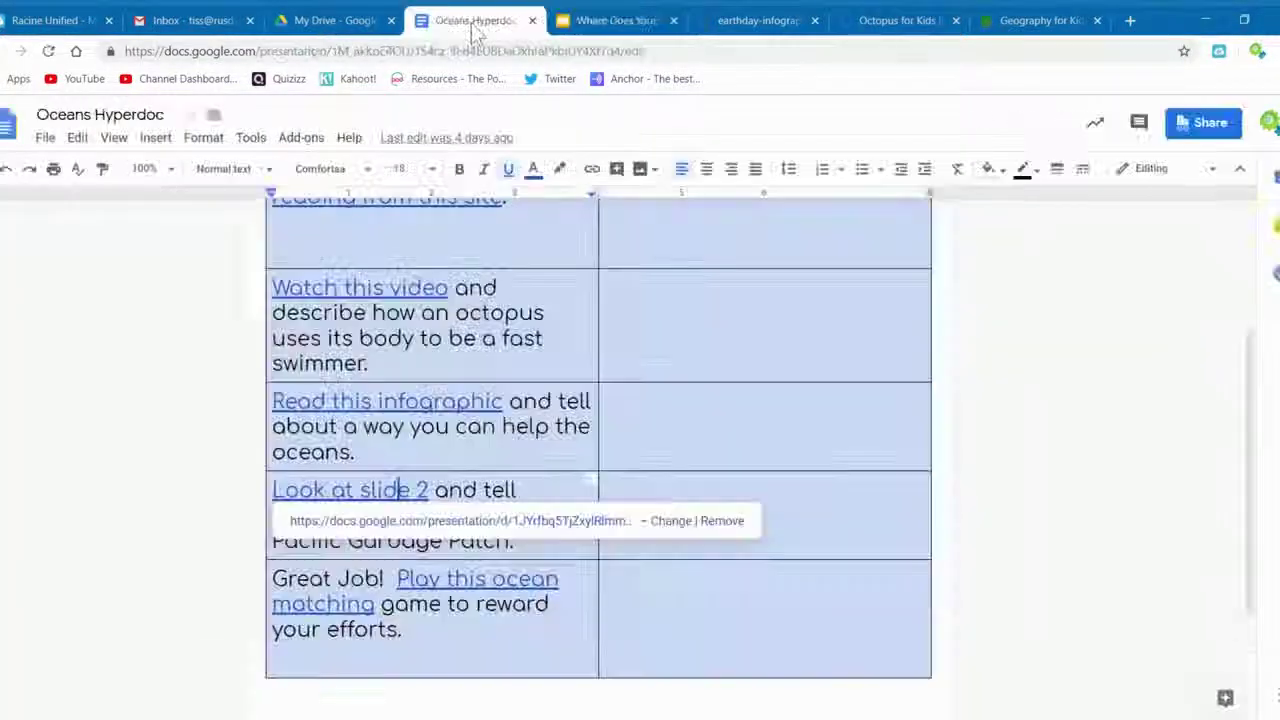
left_click(441, 579)
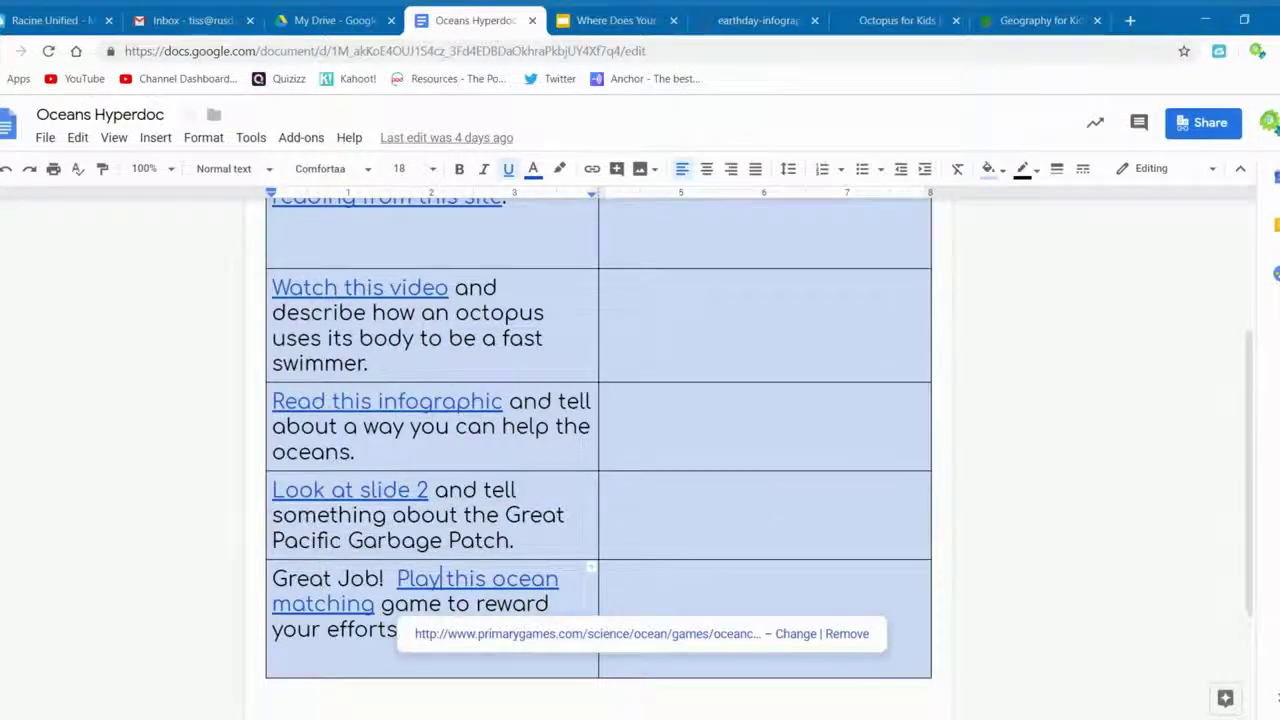
left_click(478, 636)
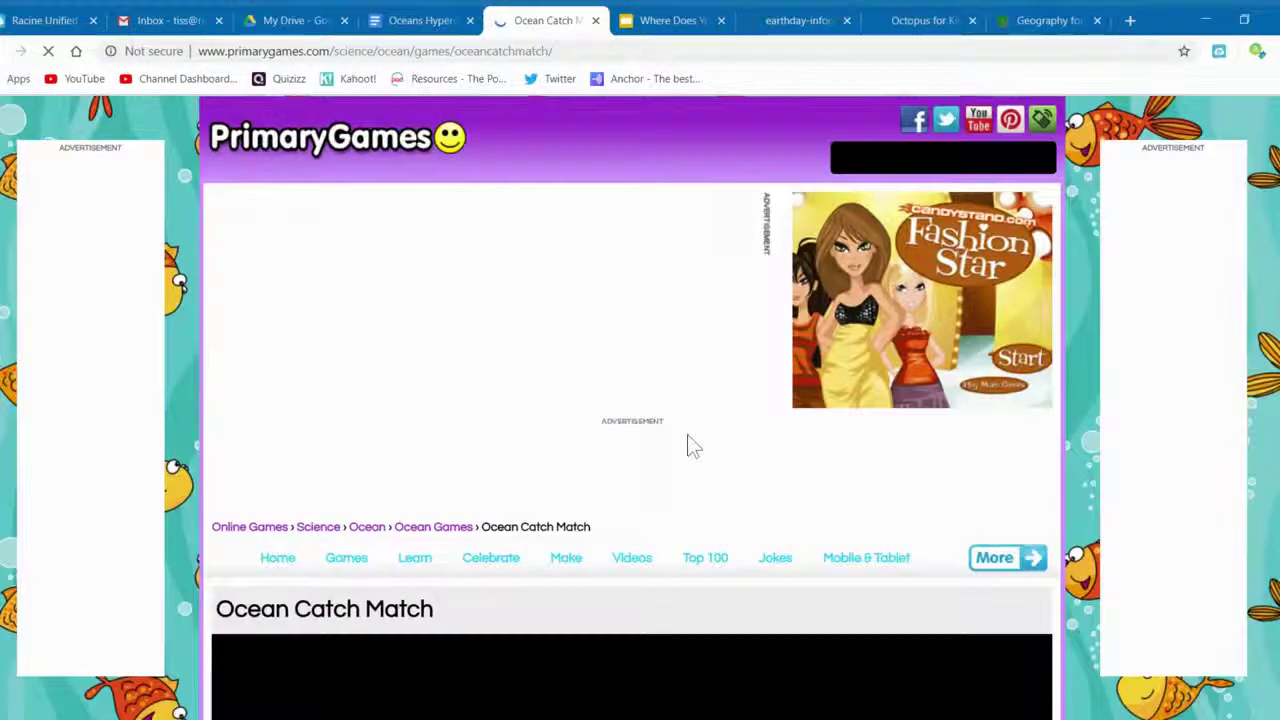